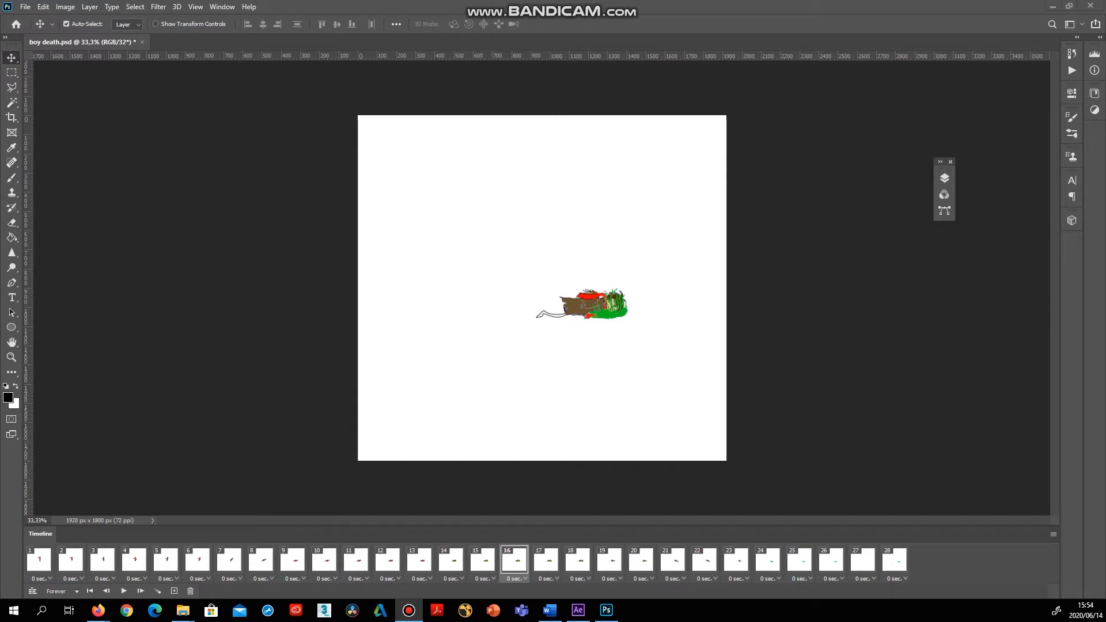
# Play the boy death frame animation to preview it, and stop the playback
pyautogui.click(124, 591)
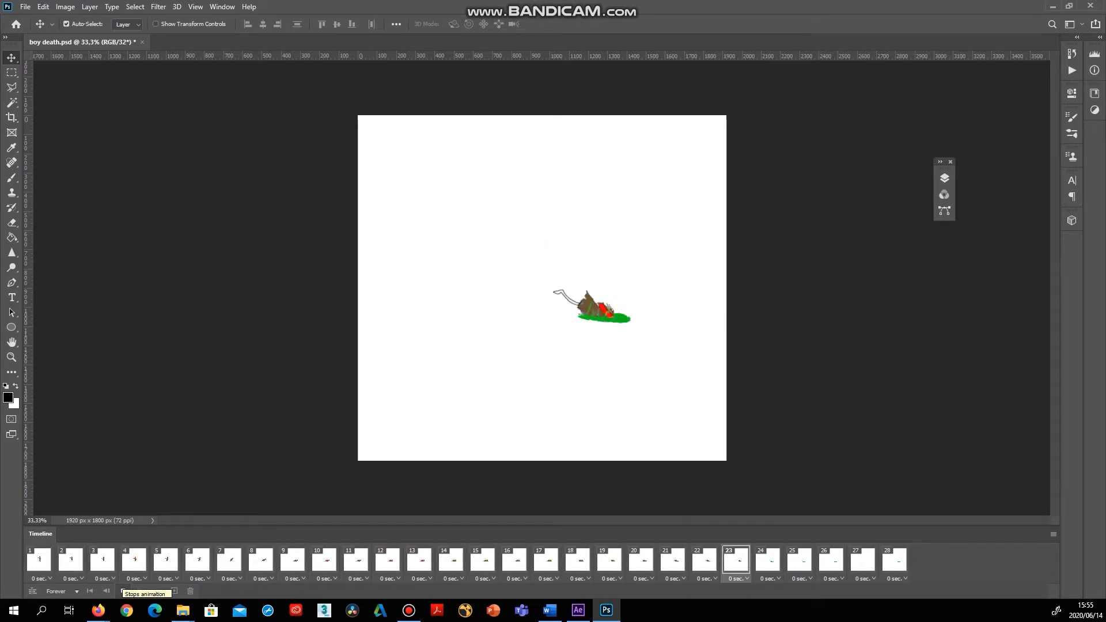
pyautogui.click(122, 590)
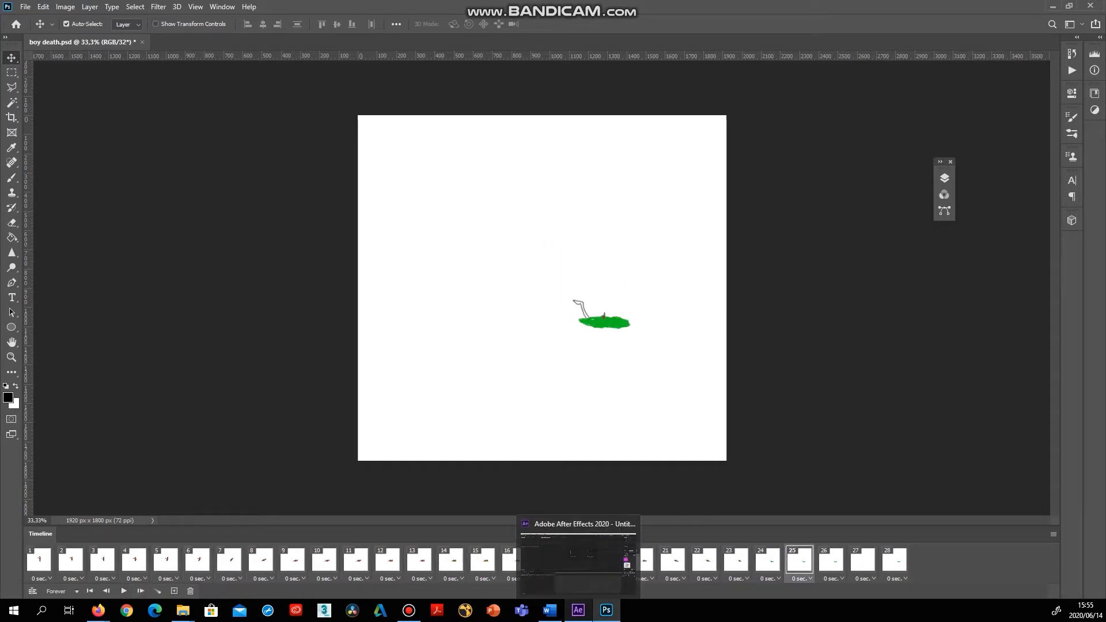
# Switch to After Effects and import boy death.psd as a Composition with editable layer styles
pyautogui.click(579, 558)
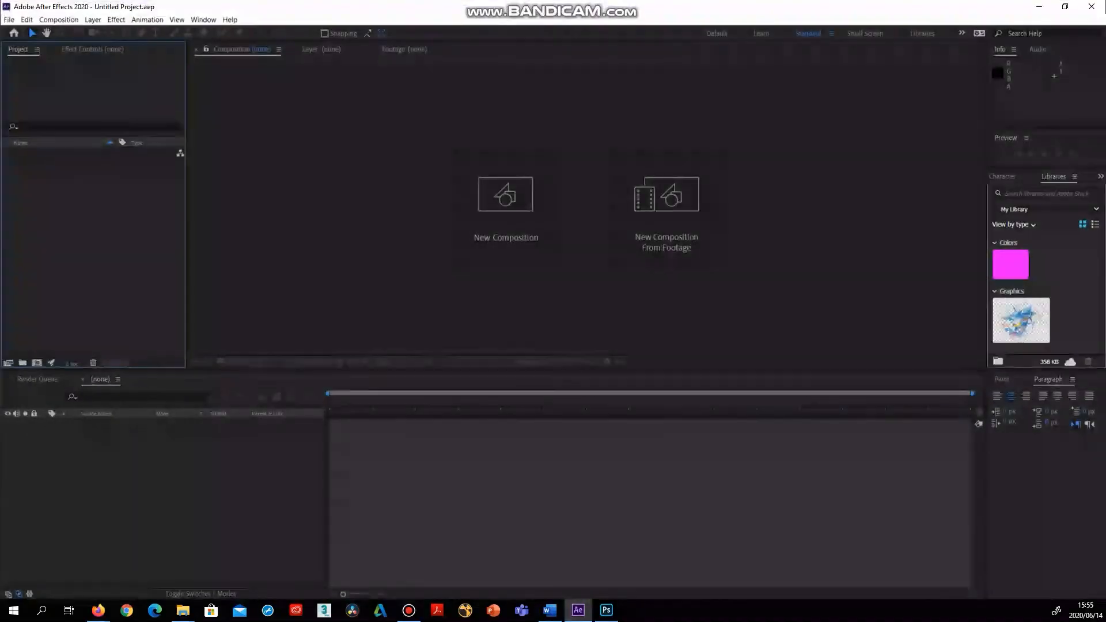
pyautogui.rightClick(105, 235)
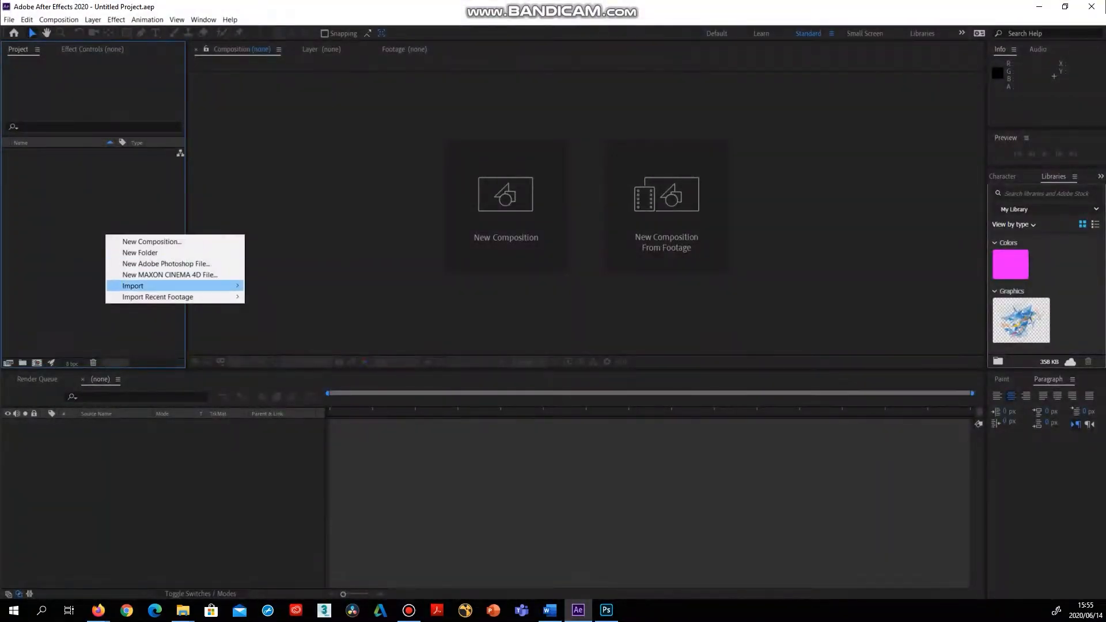
pyautogui.moveTo(134, 286)
pyautogui.click(261, 286)
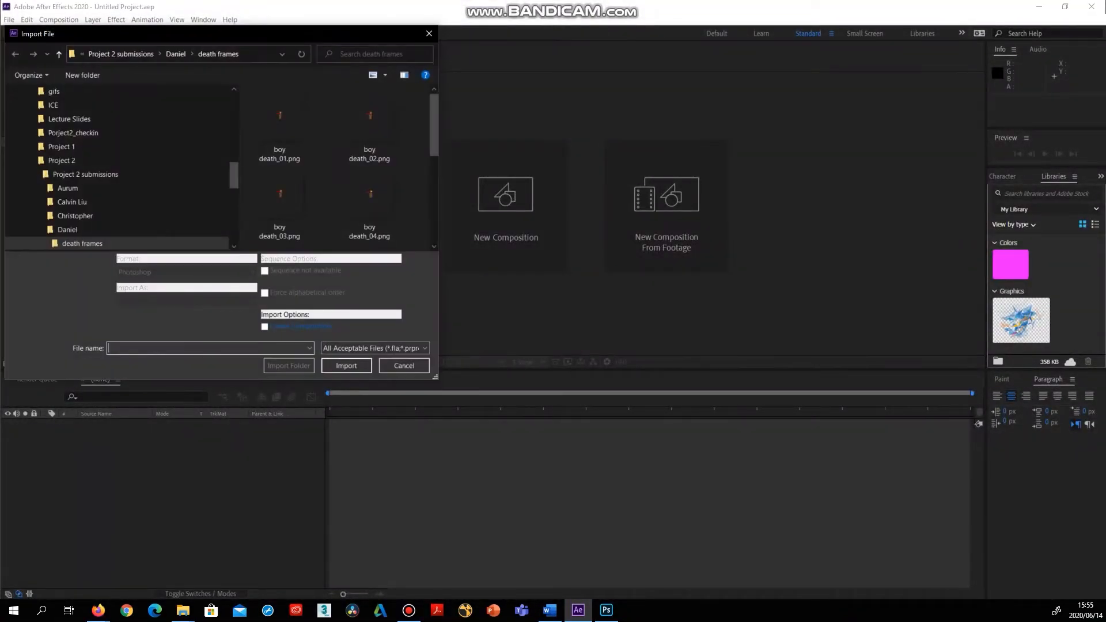
pyautogui.click(176, 59)
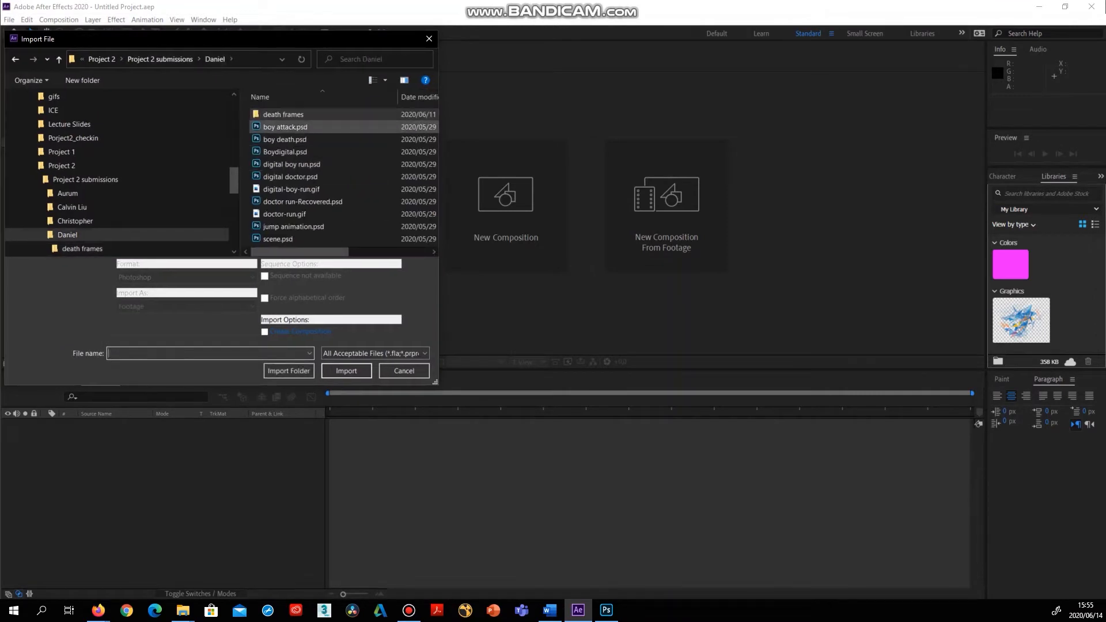
pyautogui.click(285, 139)
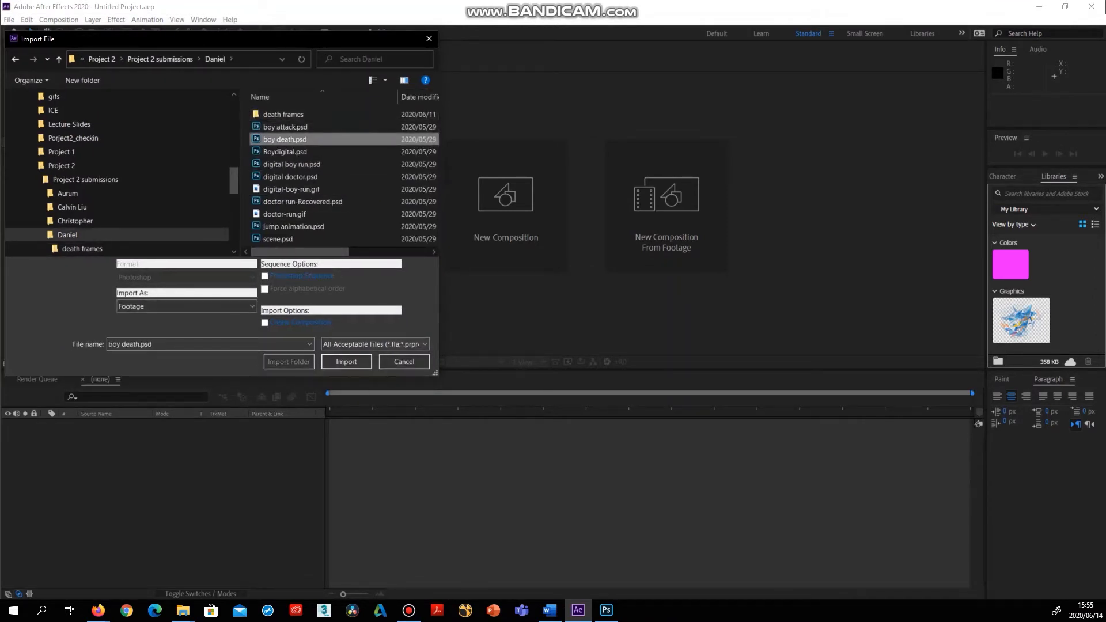
pyautogui.click(346, 361)
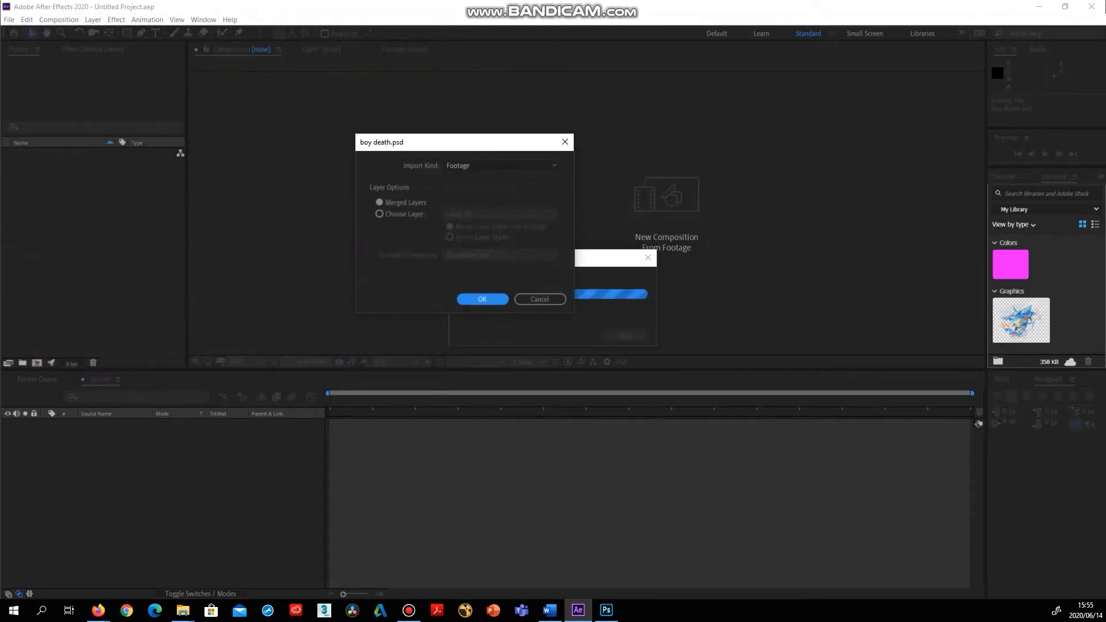
pyautogui.click(501, 166)
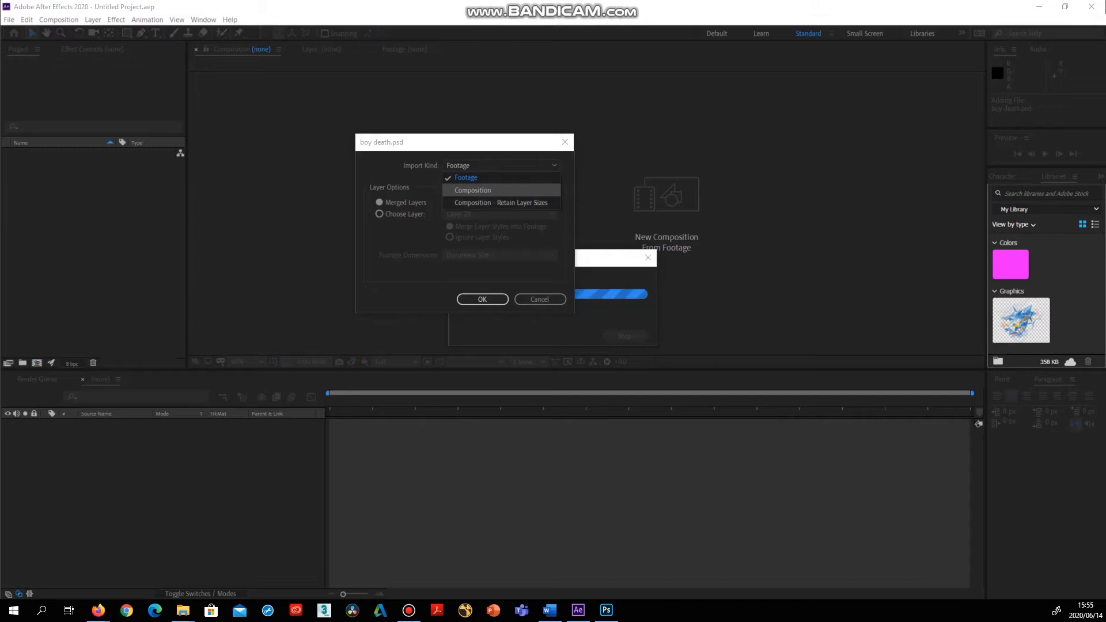
pyautogui.click(501, 190)
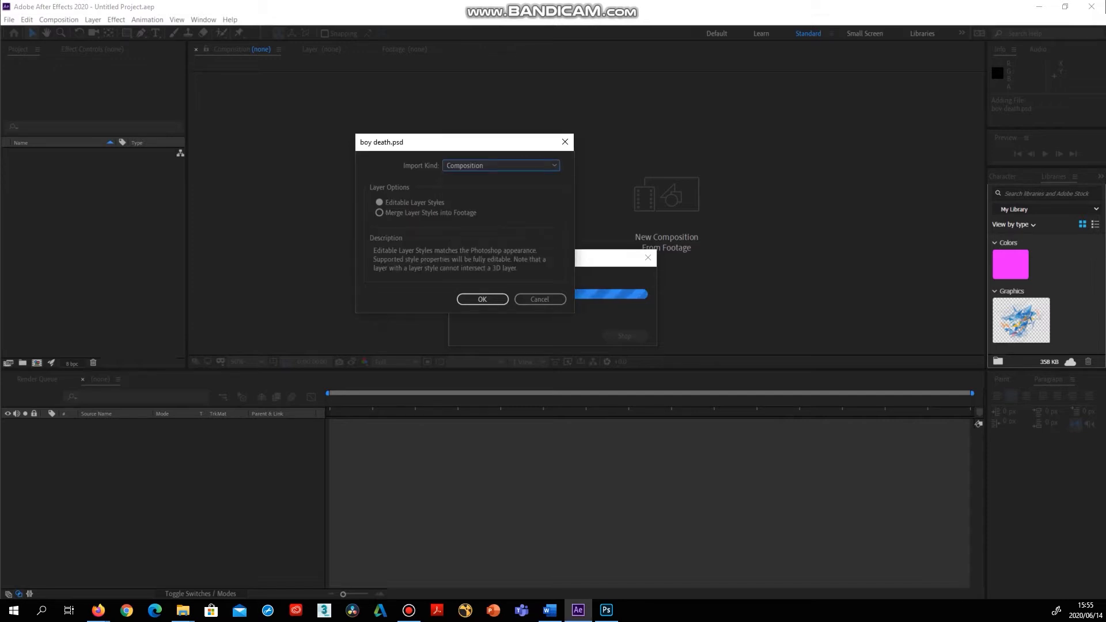
pyautogui.press('Return')
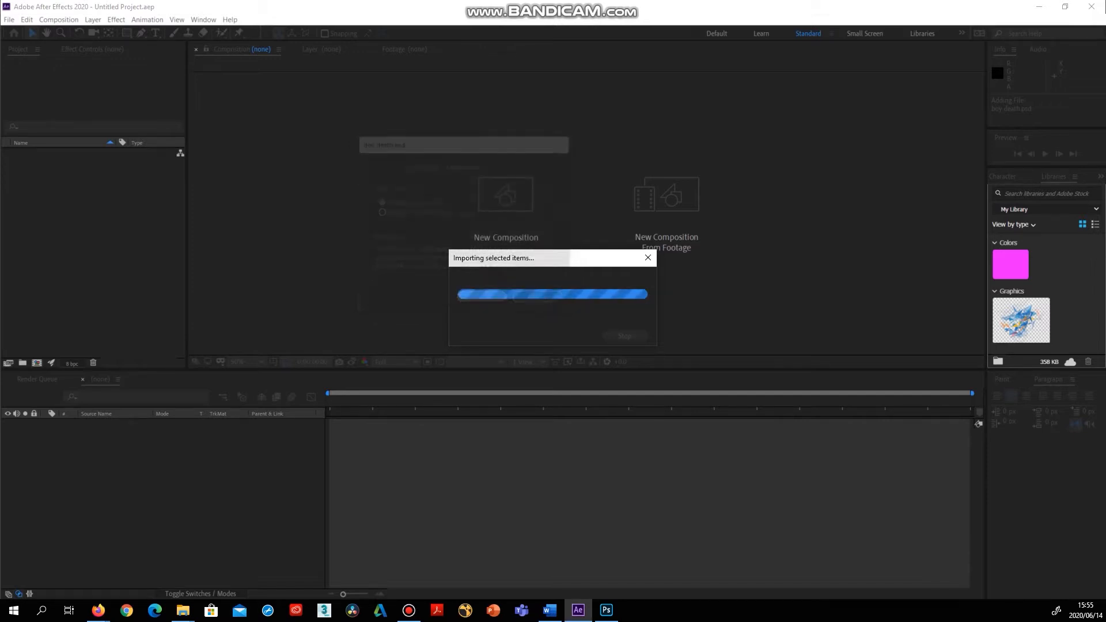
pyautogui.click(87, 242)
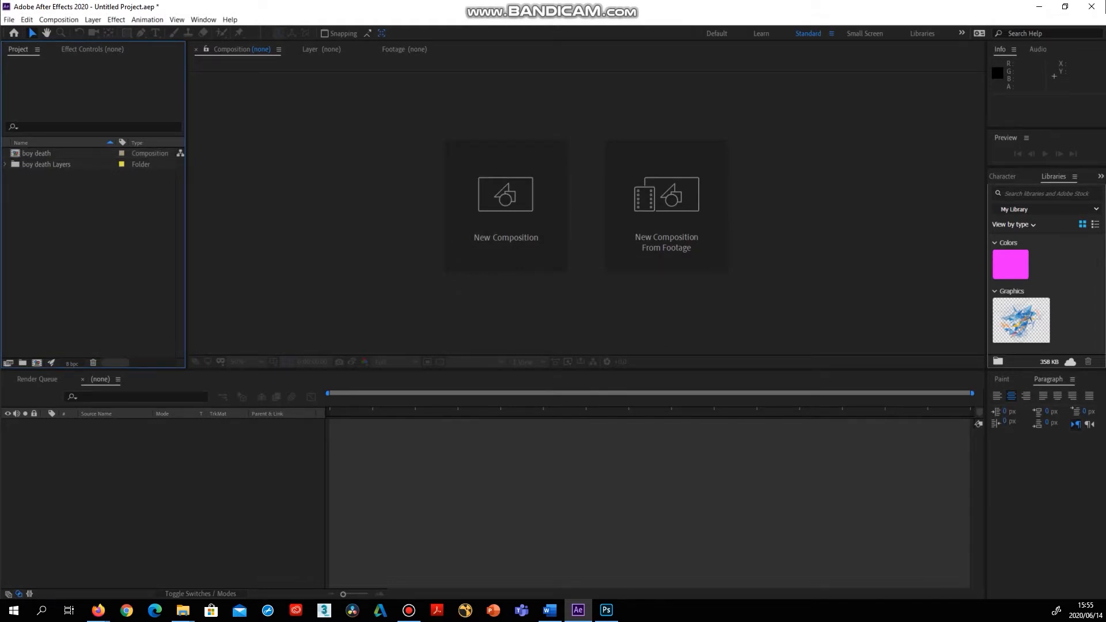
# Open the boy death composition and lock its Background layer
pyautogui.doubleClick(37, 154)
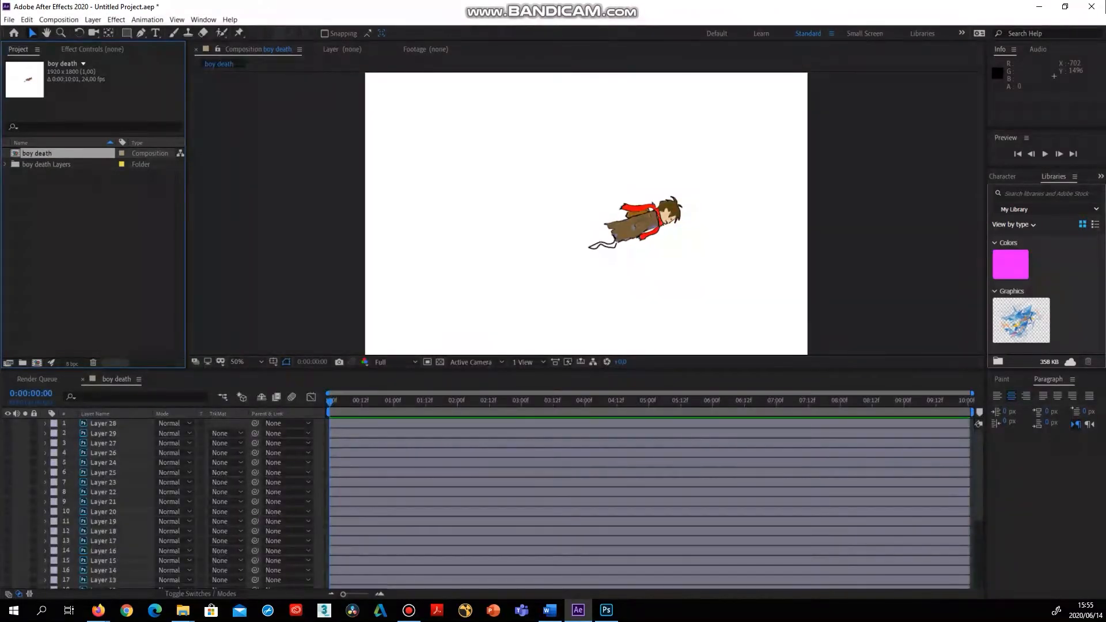
pyautogui.click(103, 423)
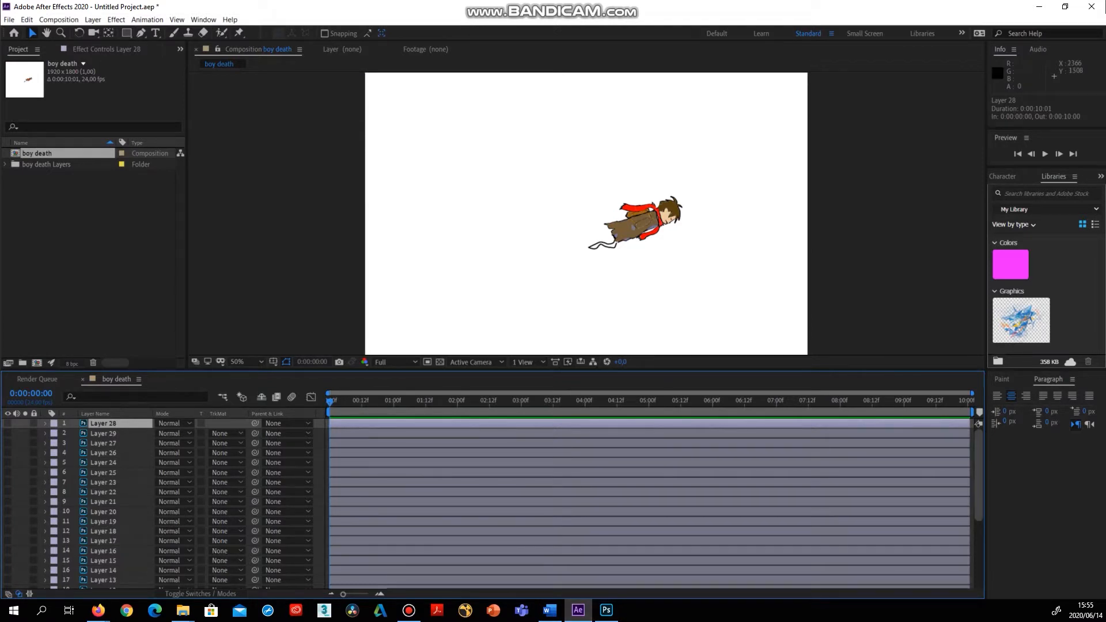
pyautogui.scroll(-5, 489, 504)
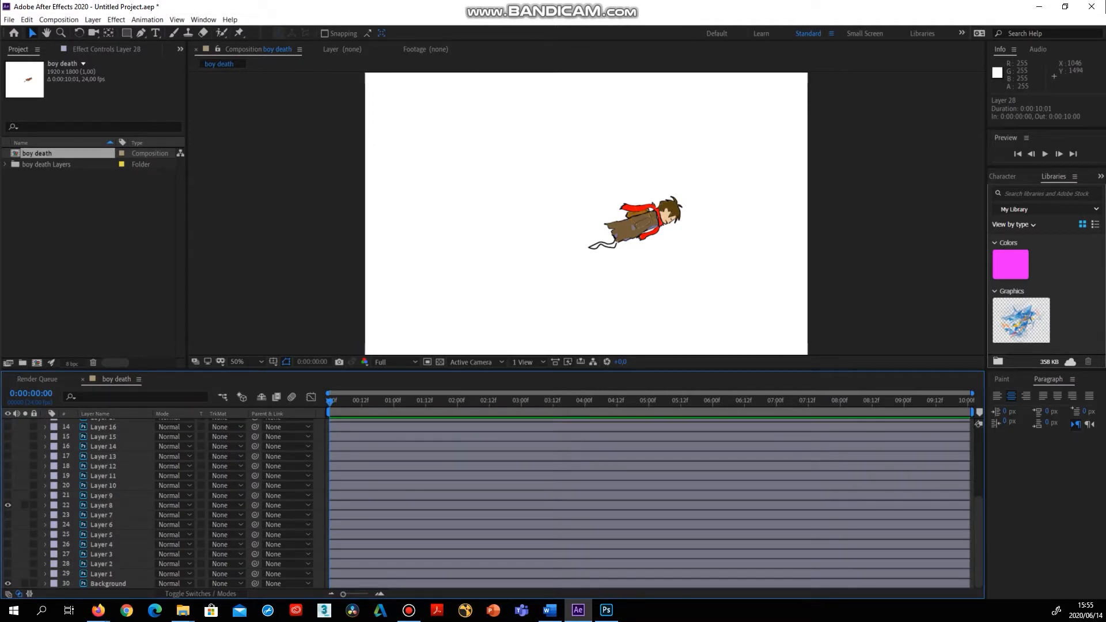
pyautogui.click(34, 583)
# Trim all layers except the Background to a duration of 2 frames, starting at frame 0
pyautogui.click(103, 573)
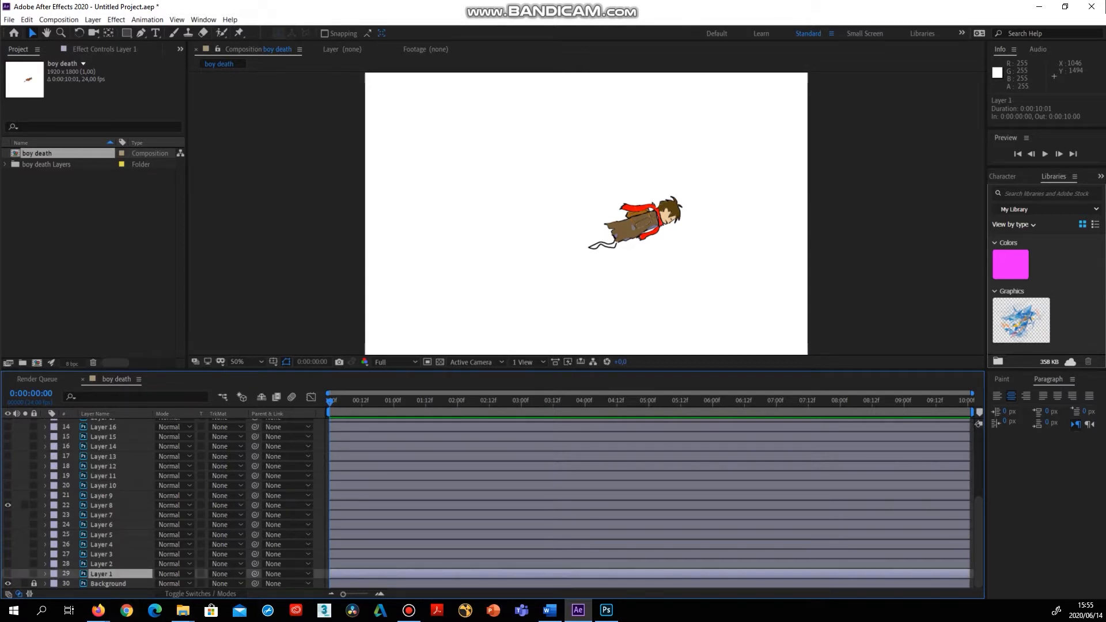
pyautogui.scroll(5, 165, 503)
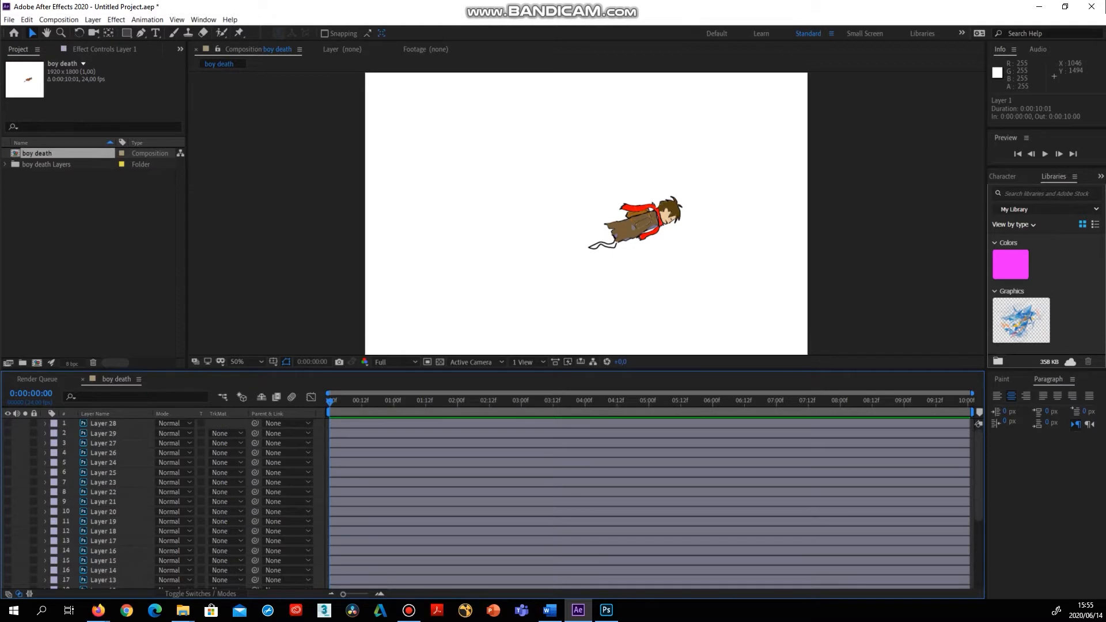
pyautogui.hotkey('ctrl', 'a')
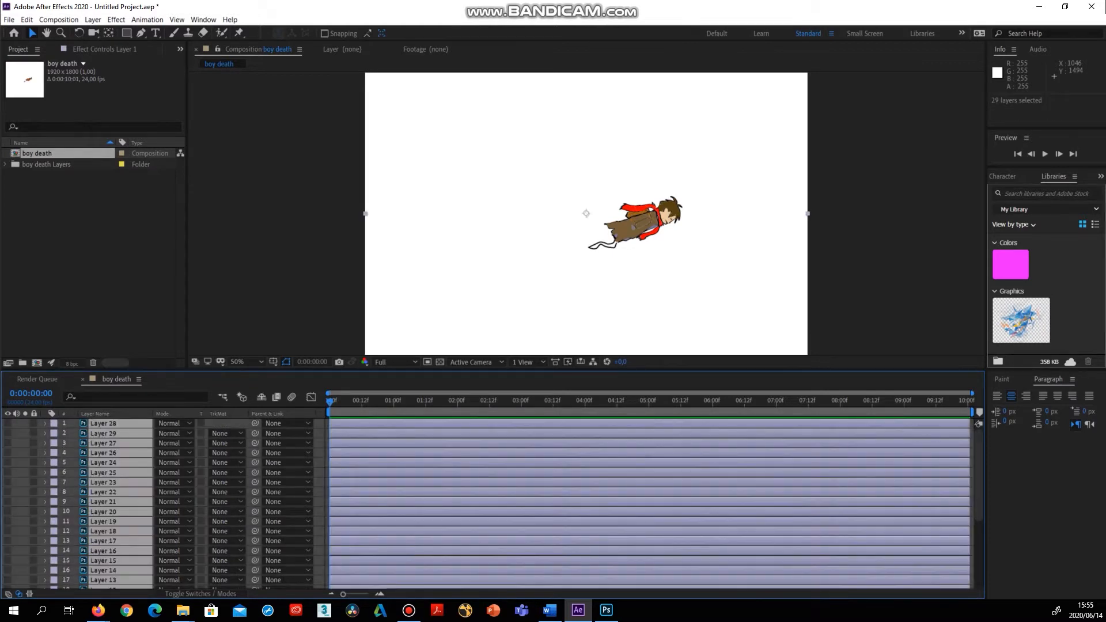
pyautogui.moveTo(970, 423); pyautogui.dragTo(345, 423)
pyautogui.moveTo(971, 393); pyautogui.dragTo(391, 393)
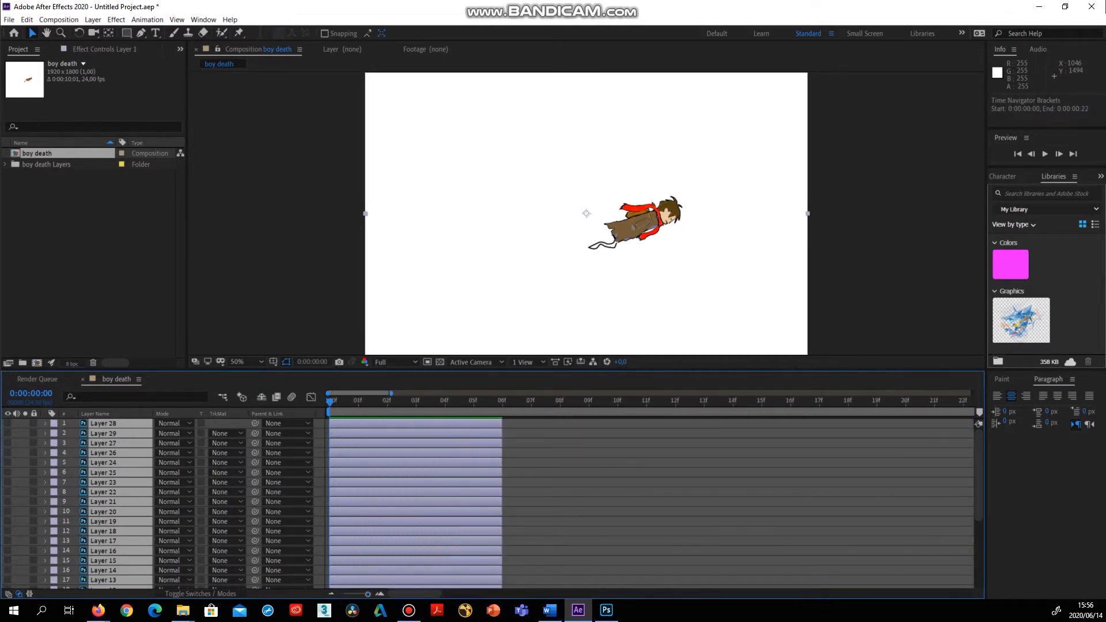
pyautogui.moveTo(502, 423); pyautogui.dragTo(386, 423)
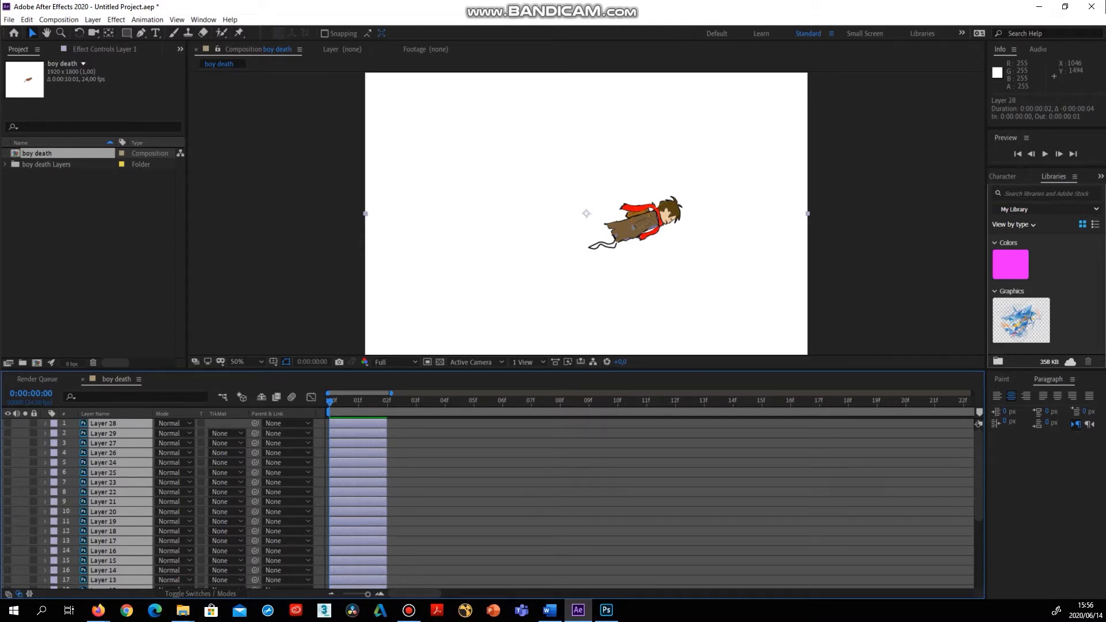
# Arrange the selected layers one after another with Sequence Layers, leaving Overlap off
pyautogui.scroll(-1, 201, 501)
pyautogui.scroll(-3, 201, 501)
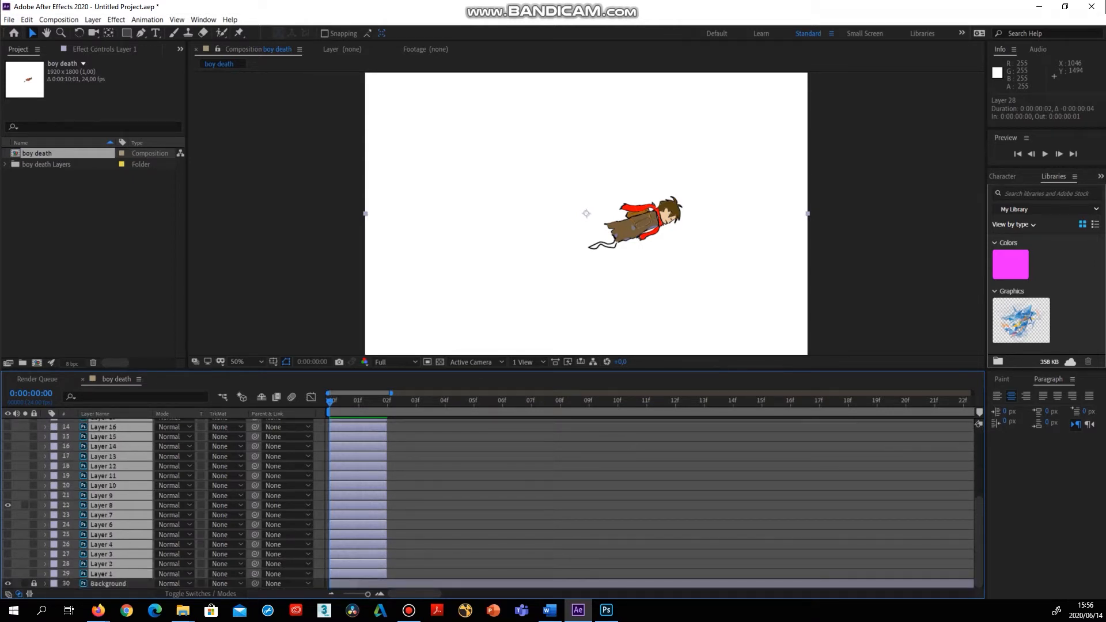
pyautogui.rightClick(118, 437)
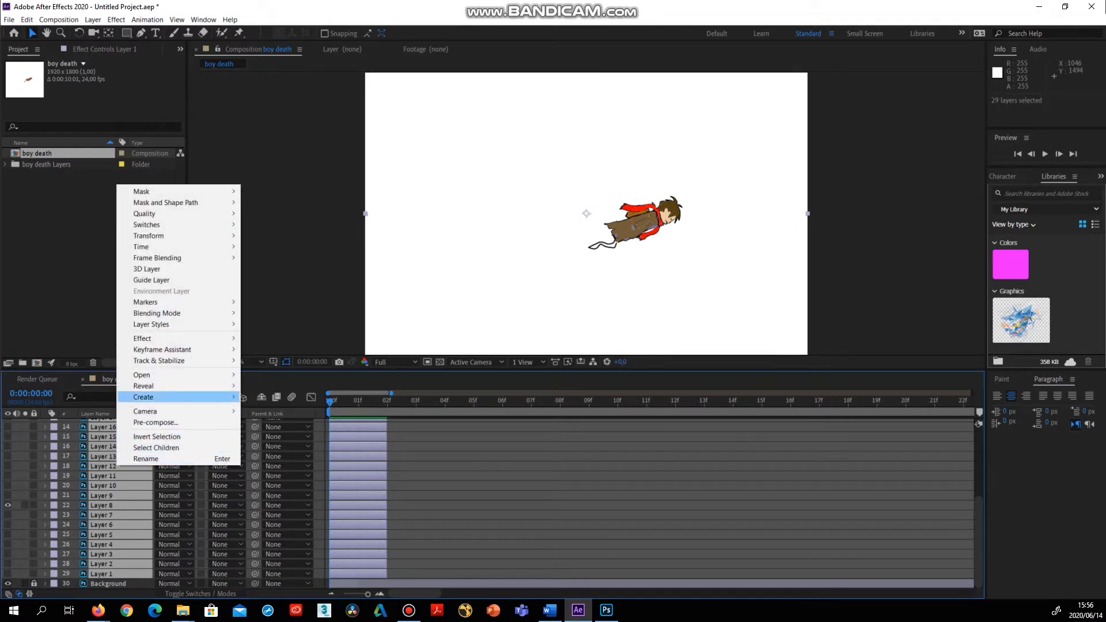
pyautogui.moveTo(173, 349)
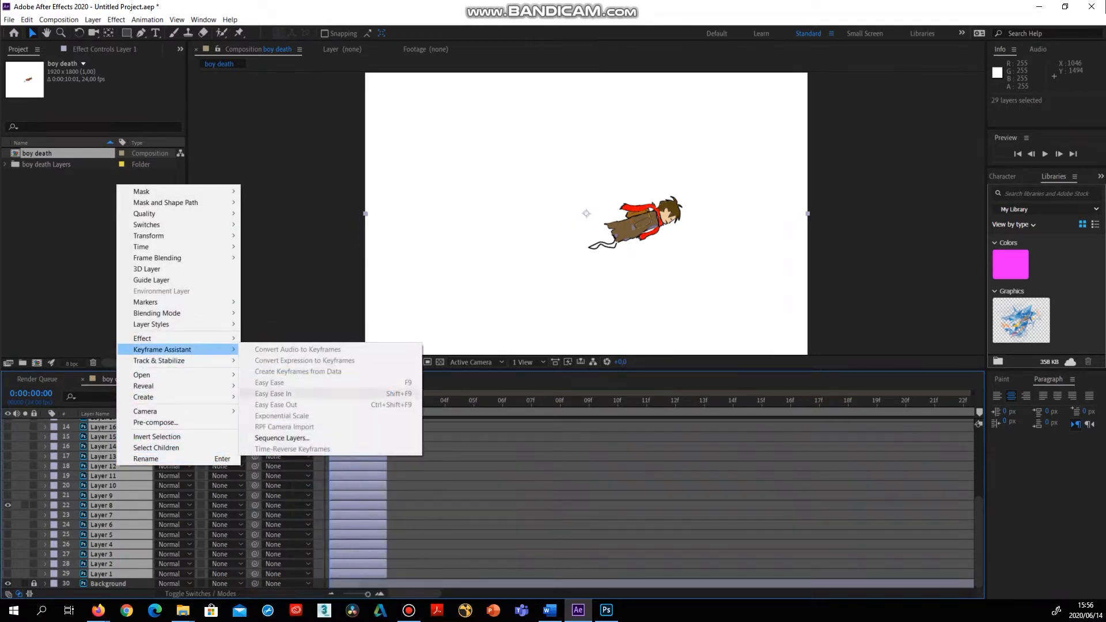
pyautogui.click(282, 437)
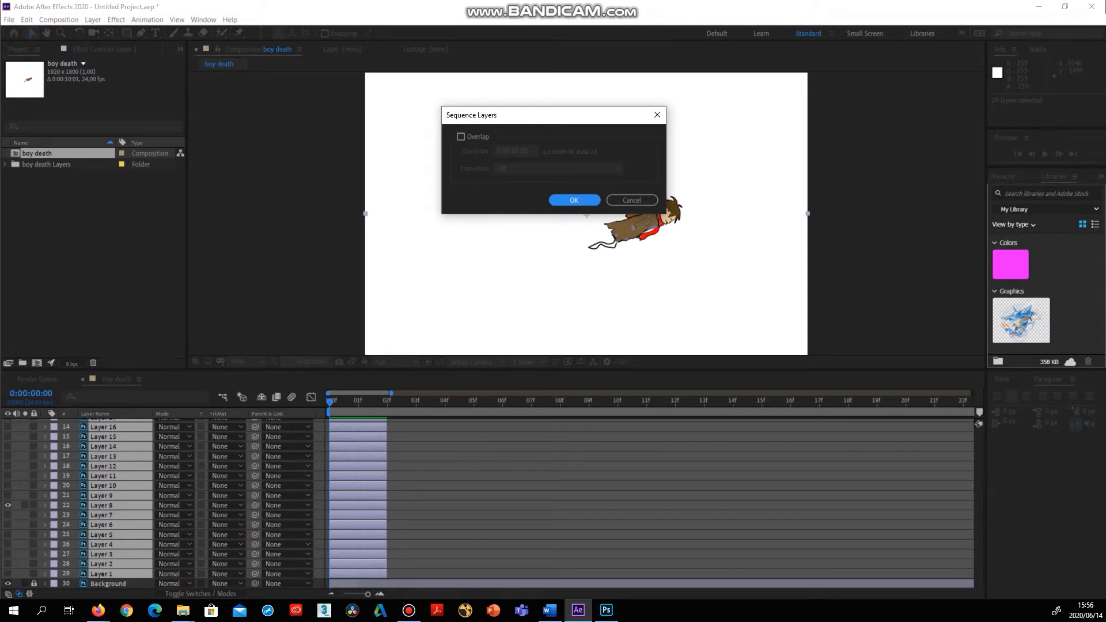
pyautogui.press('Return')
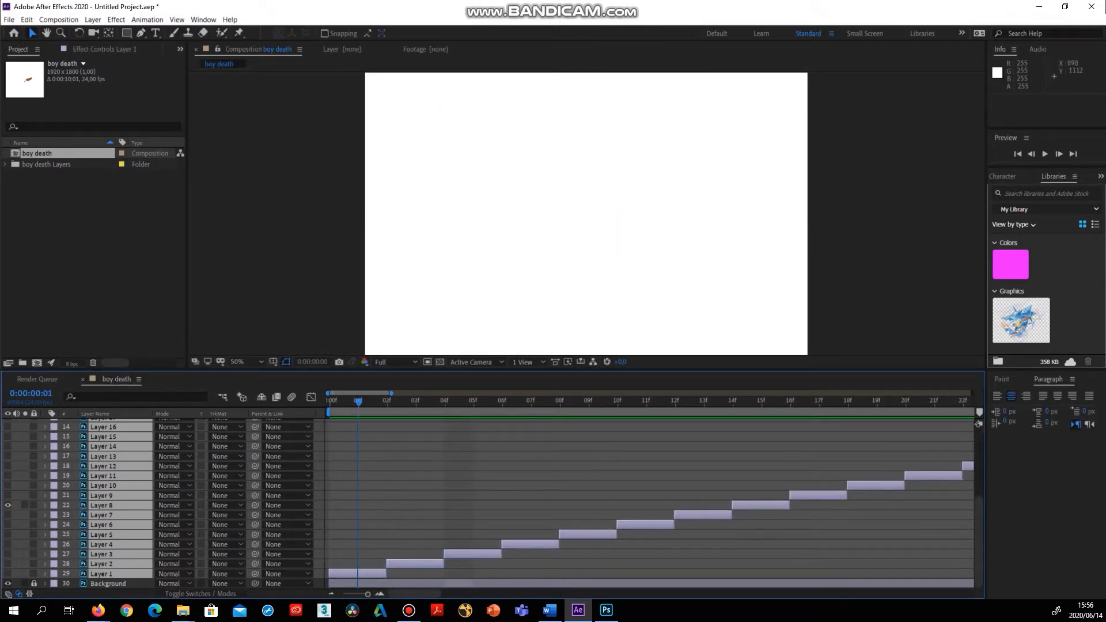
# Turn on the visibility of all the sequenced layers, from Layer 1 up to Layer 28
pyautogui.moveTo(8, 574); pyautogui.dragTo(9, 423)
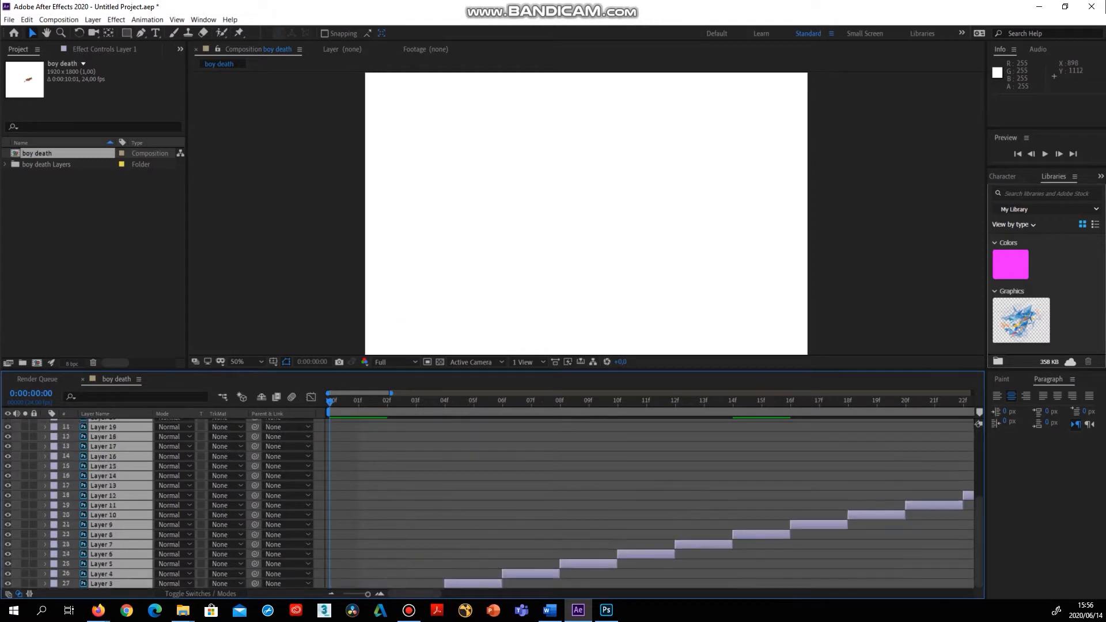
pyautogui.press('pagedown')
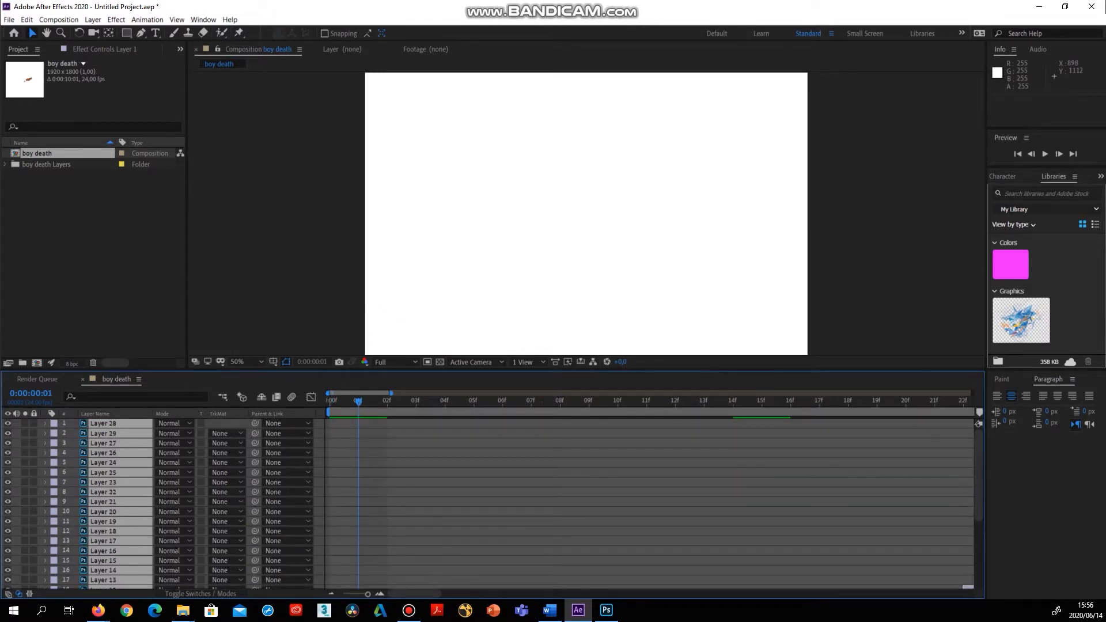
pyautogui.scroll(-4, 492, 504)
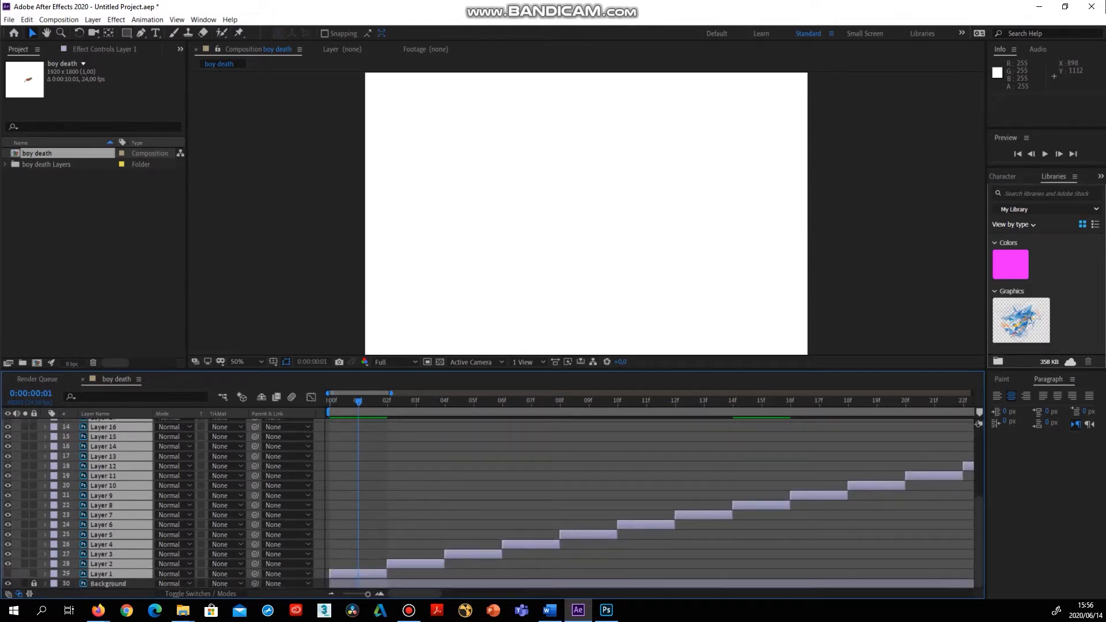
pyautogui.click(8, 574)
# Preview the sequenced boy death animation in the composition, replaying it from the first frame
pyautogui.press('pageup')
pyautogui.press('space')
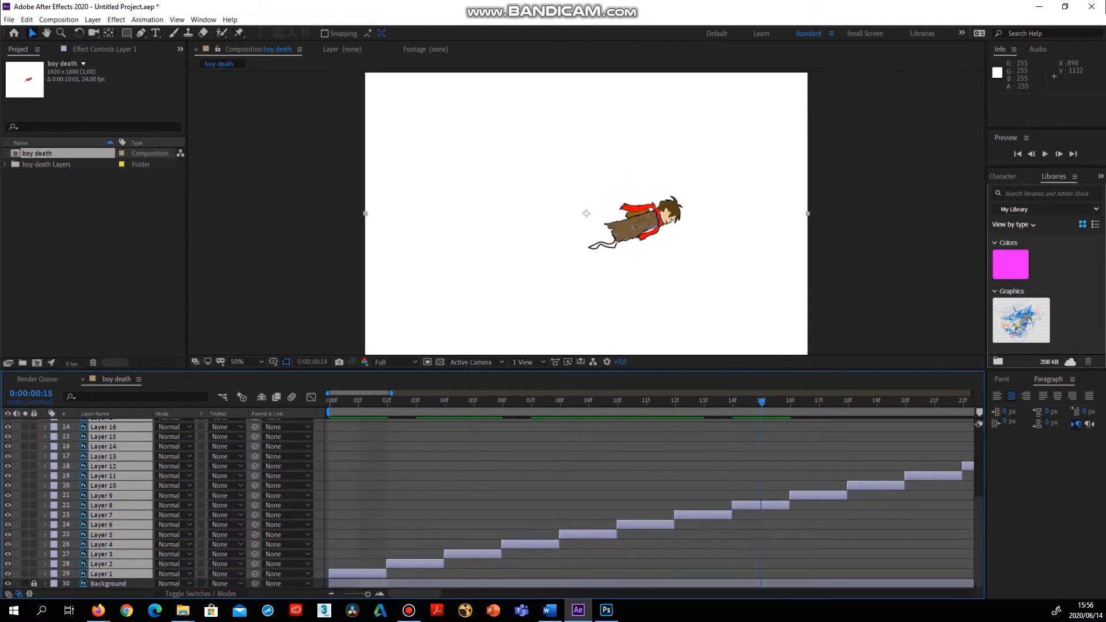
pyautogui.press('space')
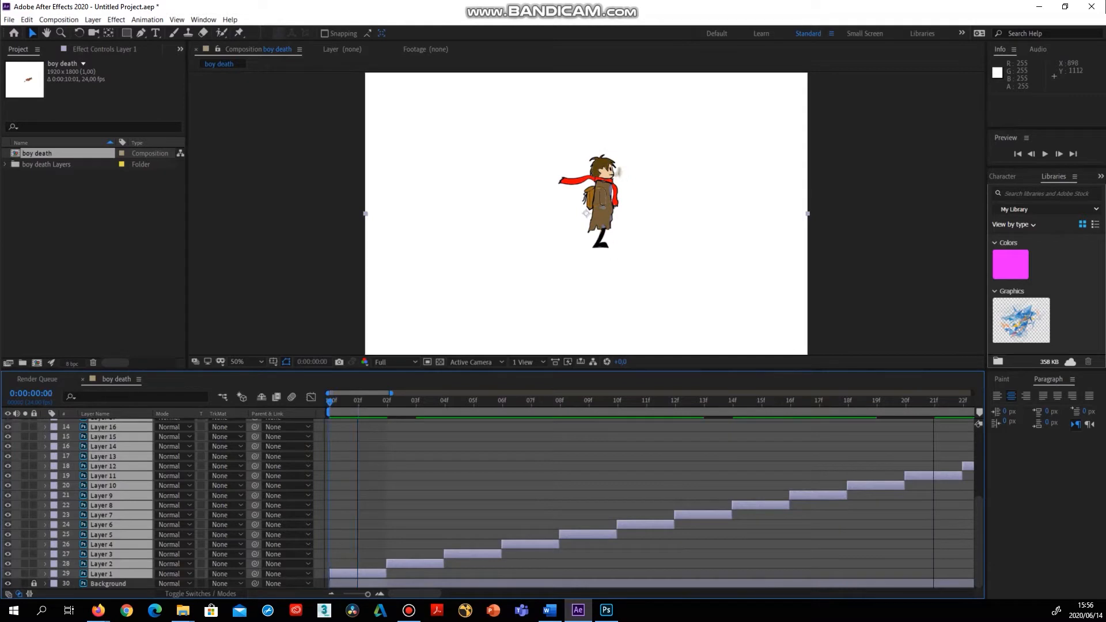
pyautogui.press('space')
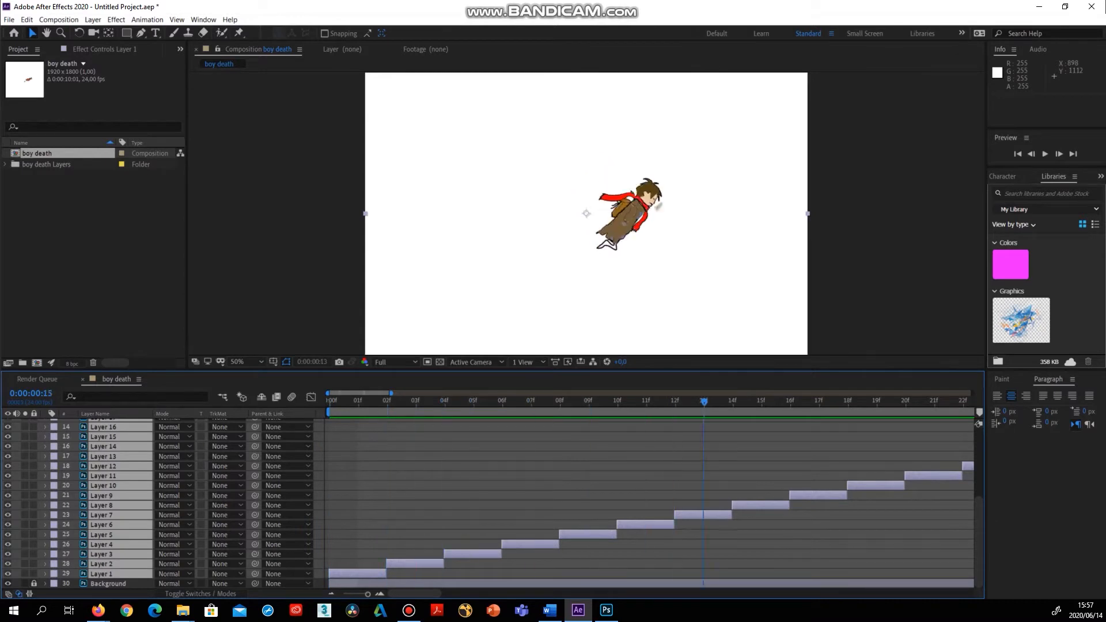
pyautogui.press('space')
pyautogui.moveTo(973, 401); pyautogui.dragTo(323, 400)
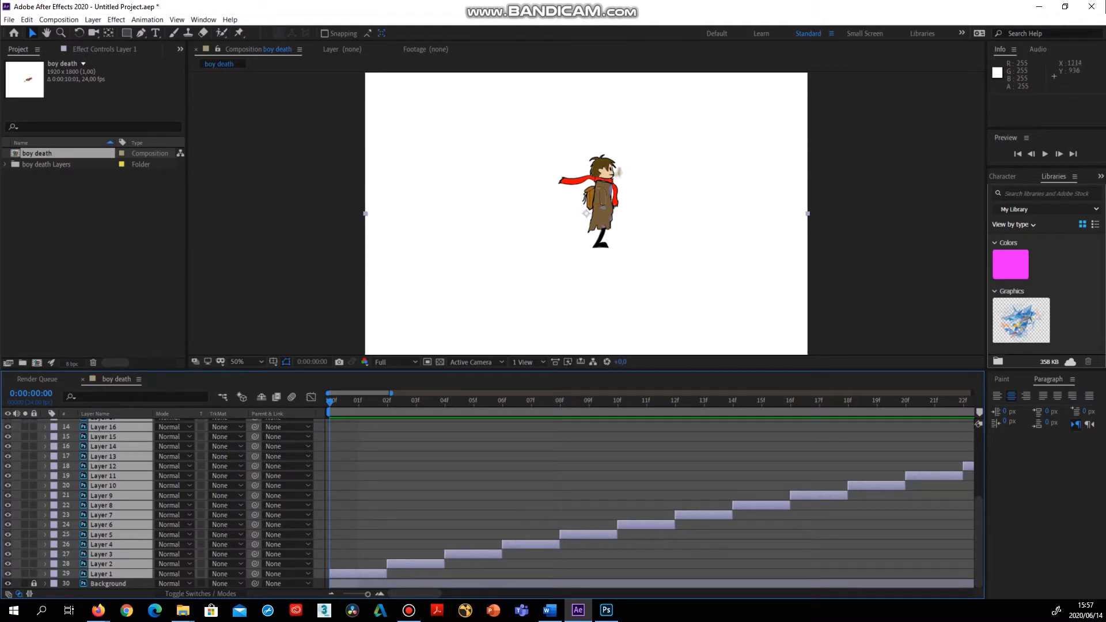
pyautogui.press('space')
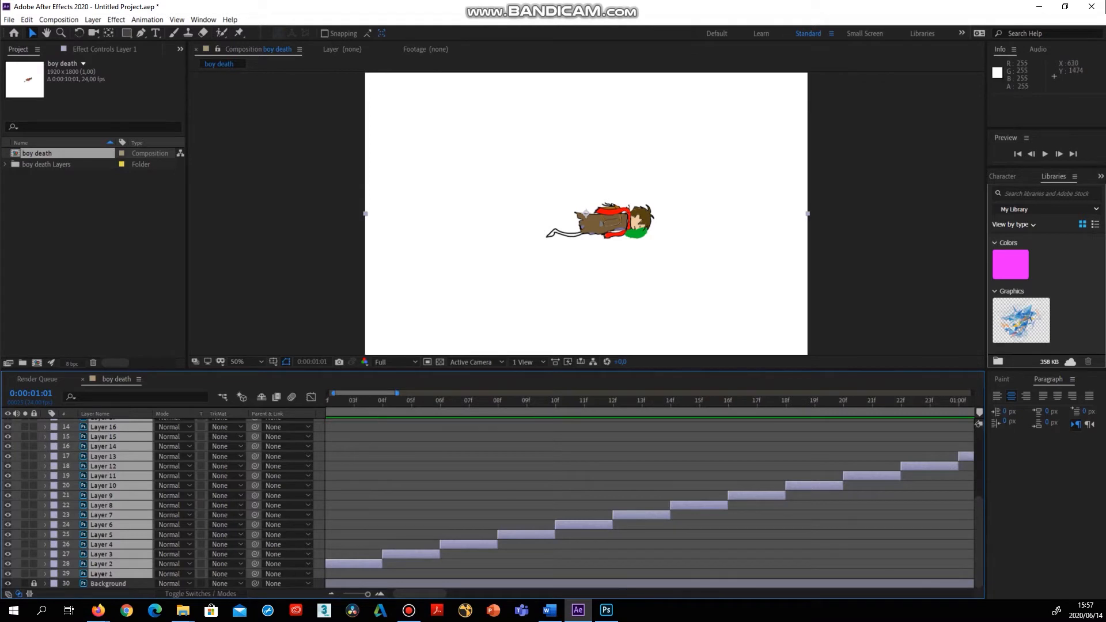
# Switch to Photoshop and display the layer list of boy death.psd
pyautogui.click(606, 610)
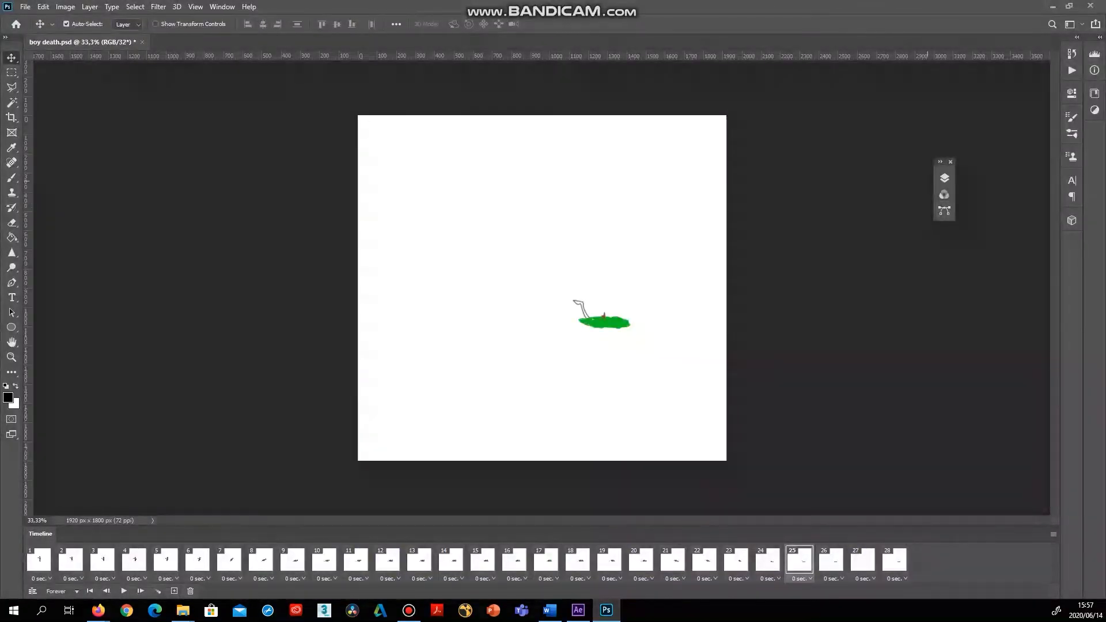
pyautogui.click(944, 179)
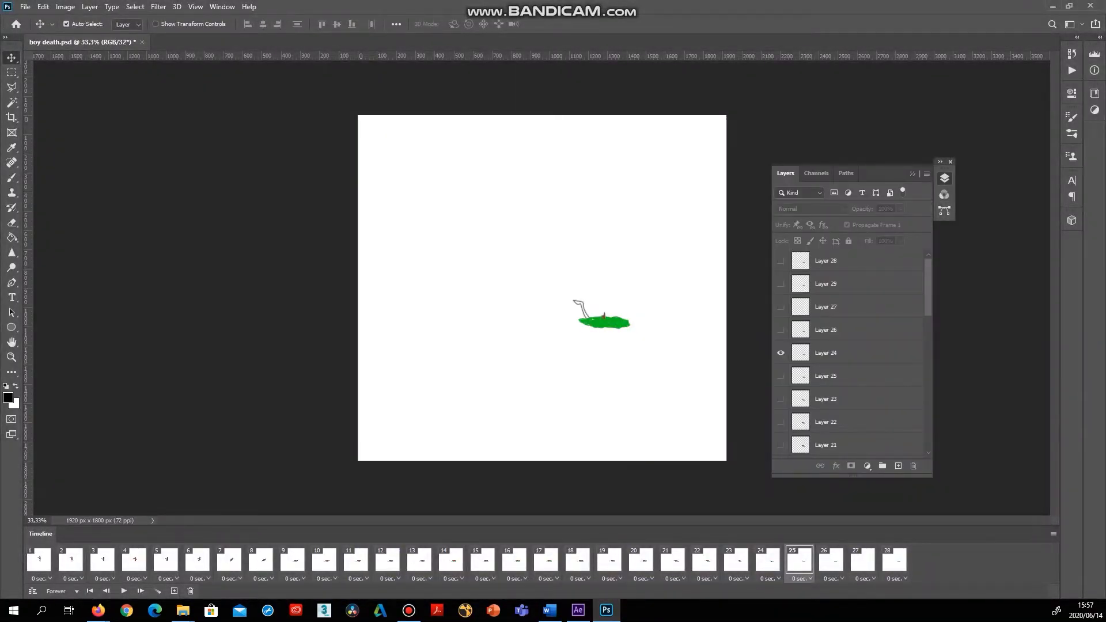
# Examine animation frames 1 and 2, the export options and the full layer list, ending on frame 1
pyautogui.scroll(-10, 850, 353)
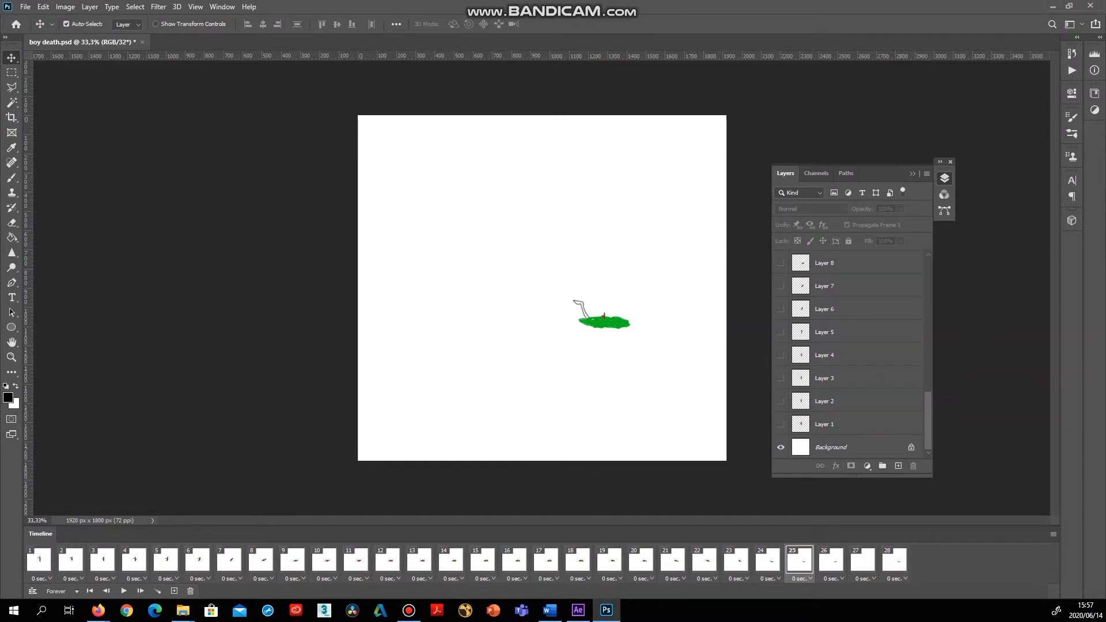
pyautogui.click(39, 559)
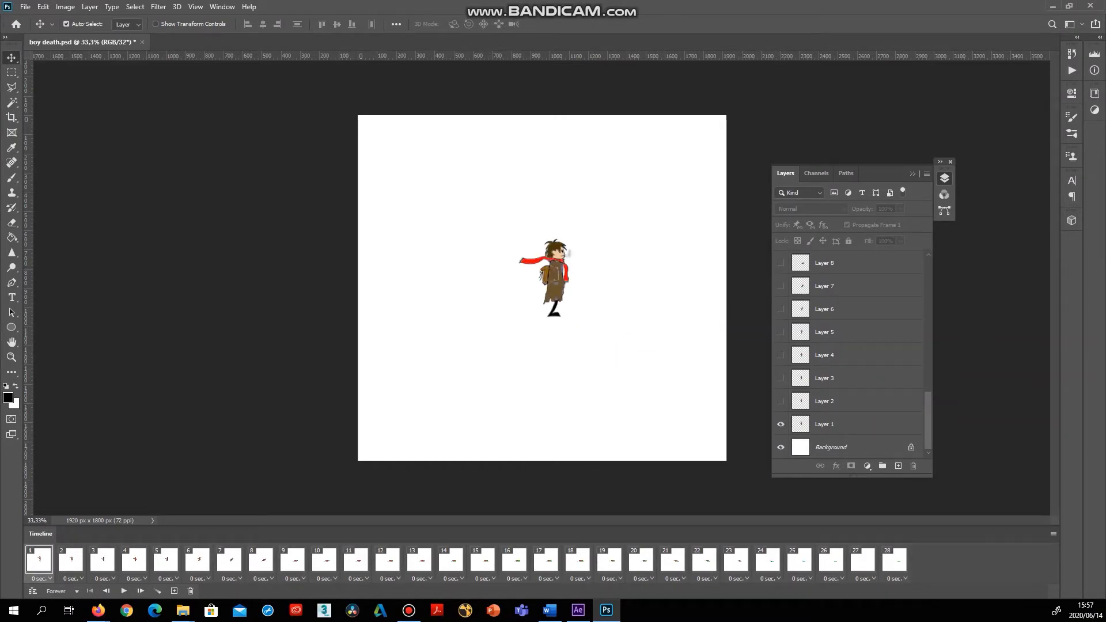
pyautogui.click(25, 7)
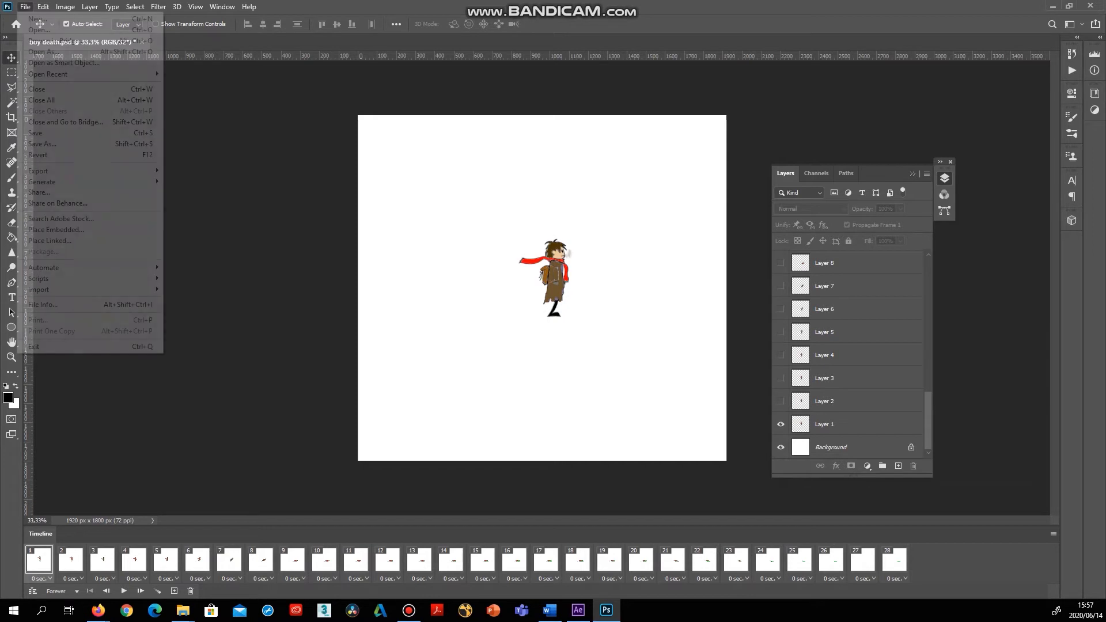
pyautogui.click(71, 560)
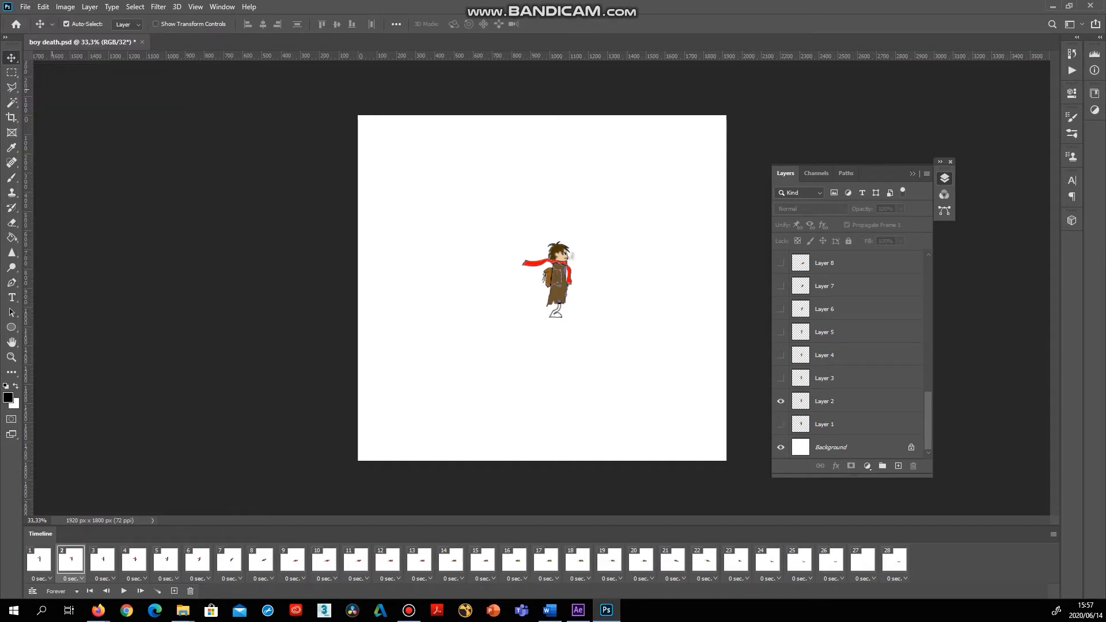
pyautogui.click(25, 6)
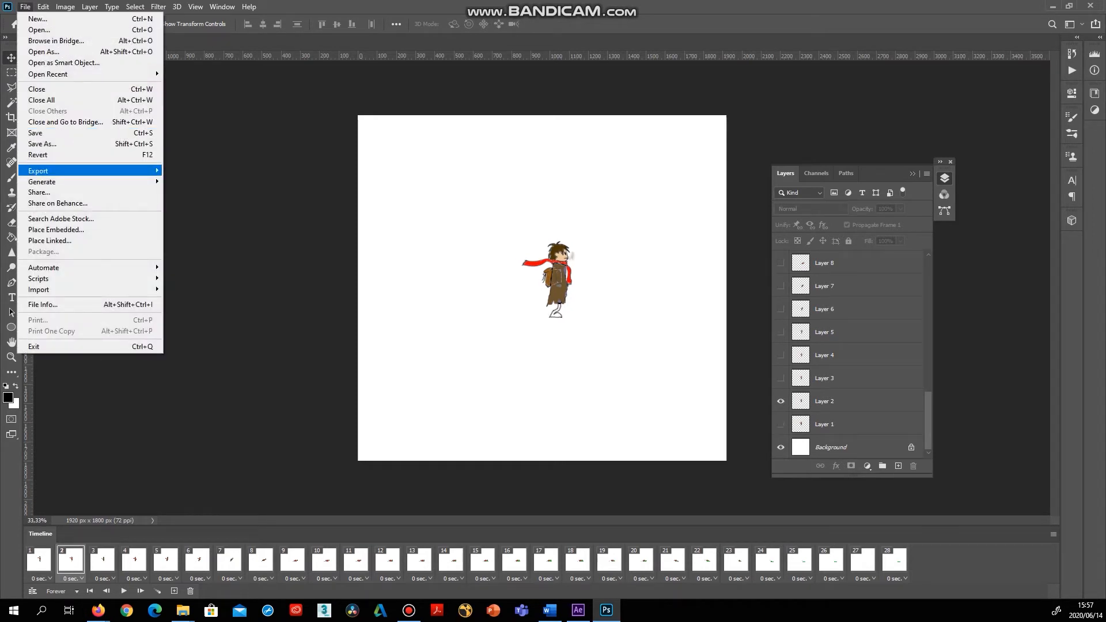
pyautogui.moveTo(86, 171)
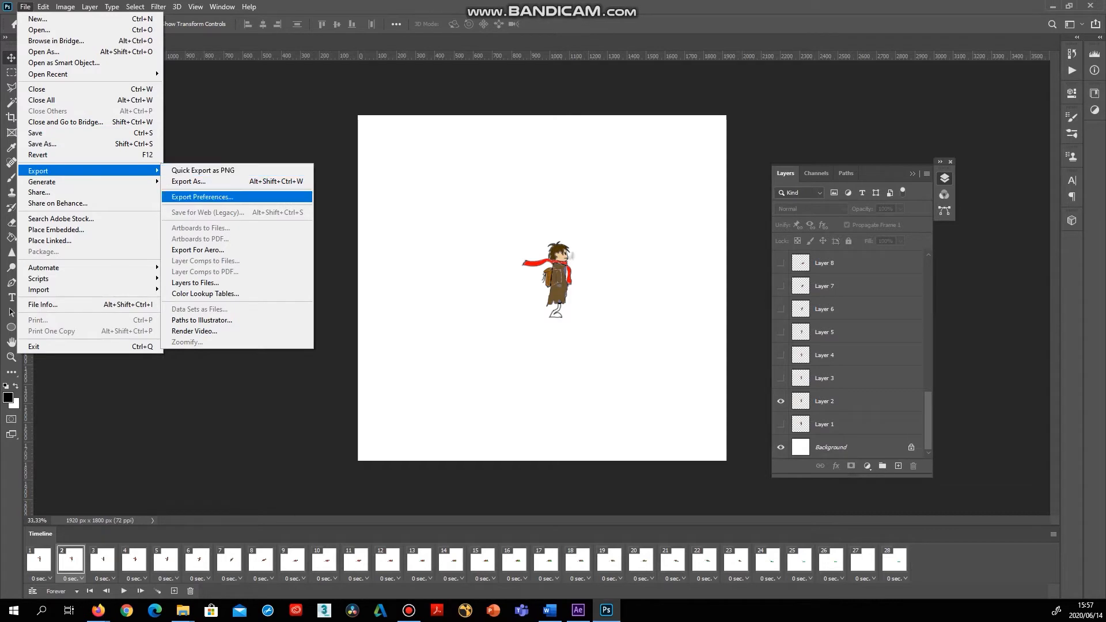
pyautogui.click(245, 430)
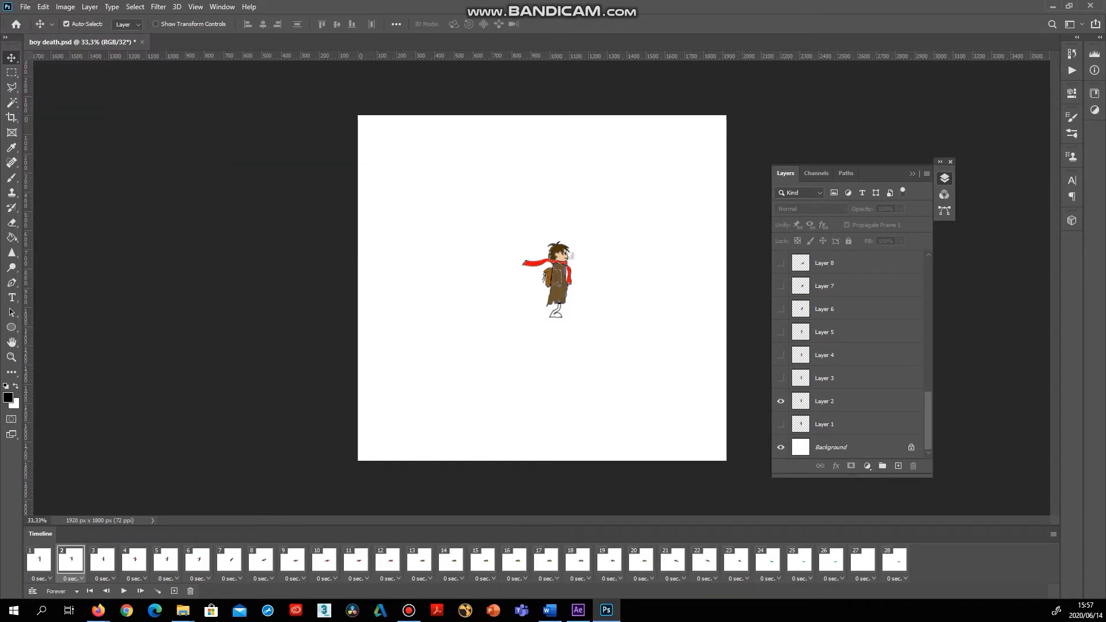
pyautogui.scroll(1, 849, 354)
pyautogui.scroll(19, 850, 354)
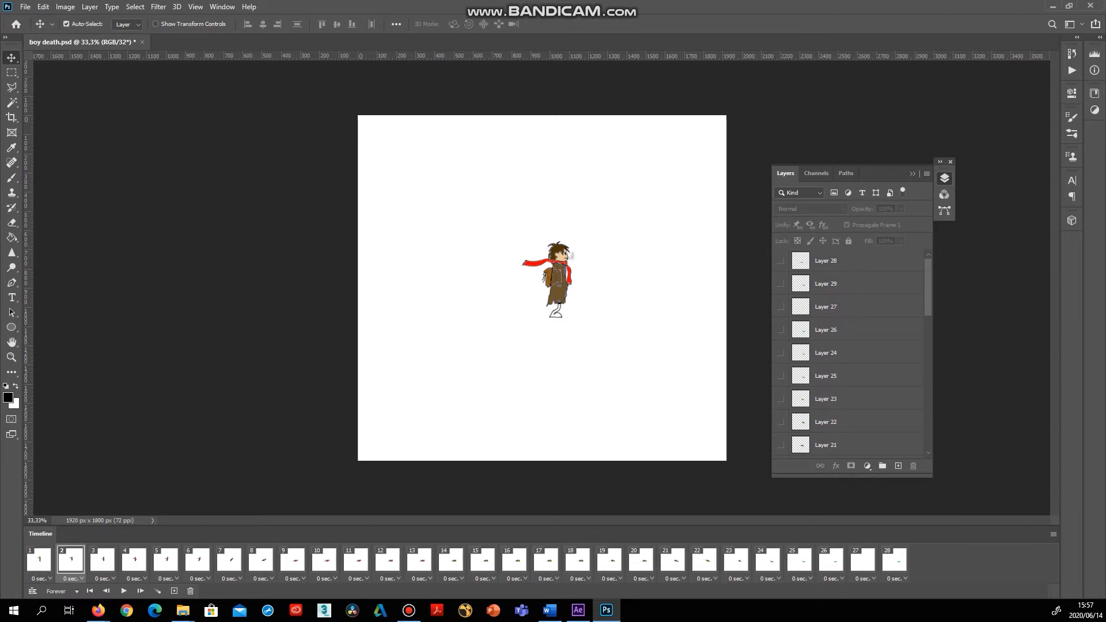
pyautogui.scroll(-19, 850, 354)
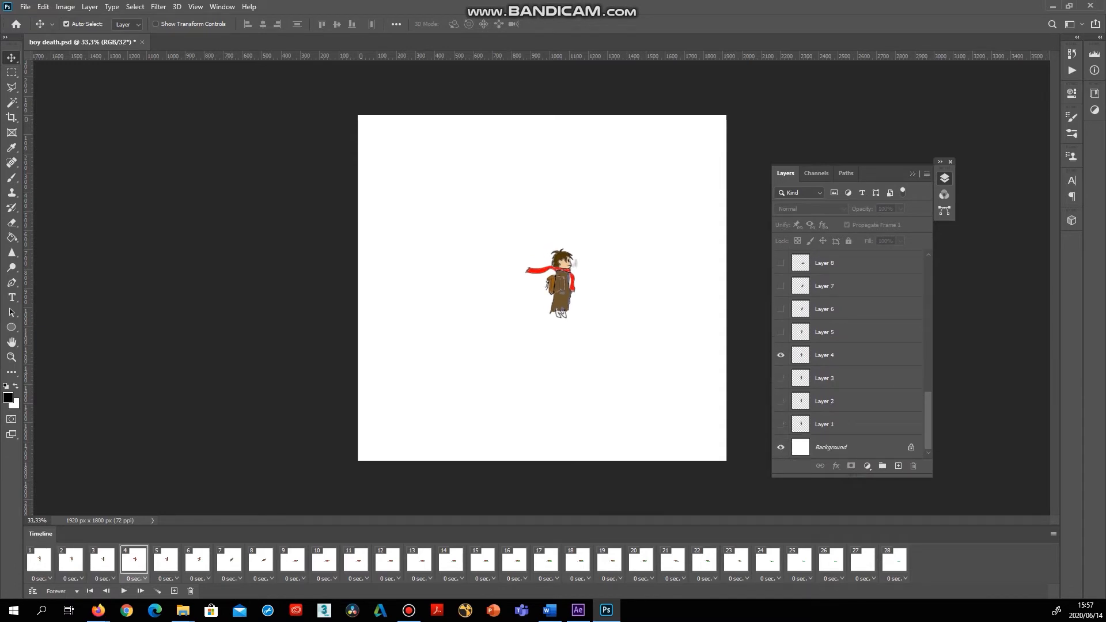
pyautogui.click(39, 560)
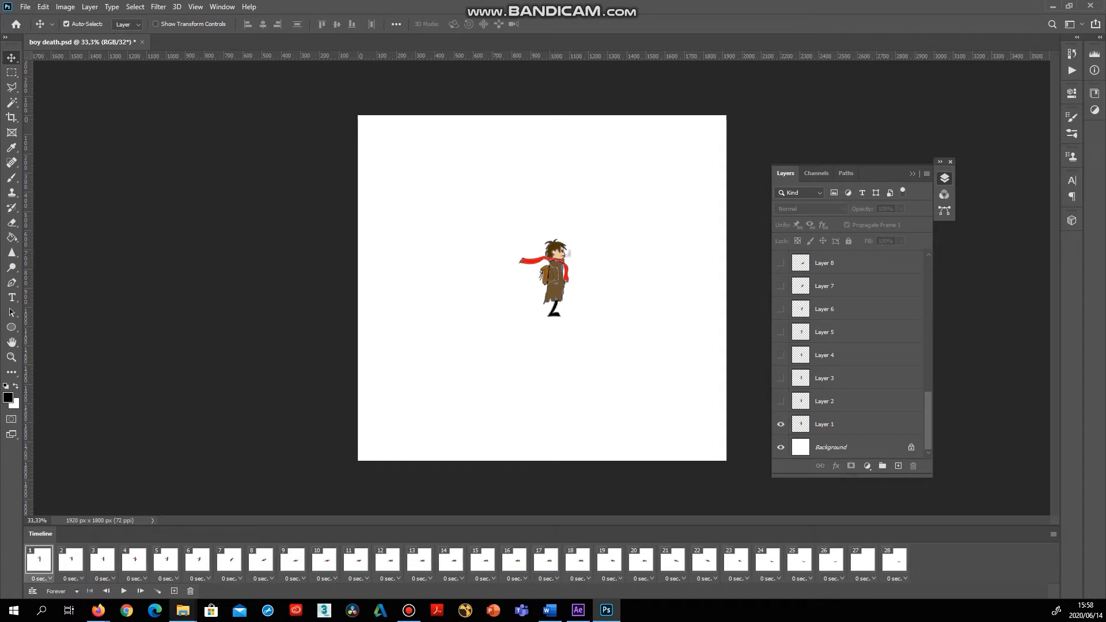
# Look in the death frames folder in File Explorer at the exported boy death PNG files, then return to Photoshop
pyautogui.click(183, 611)
pyautogui.click(230, 561)
pyautogui.press('Up')
pyautogui.press('Up')
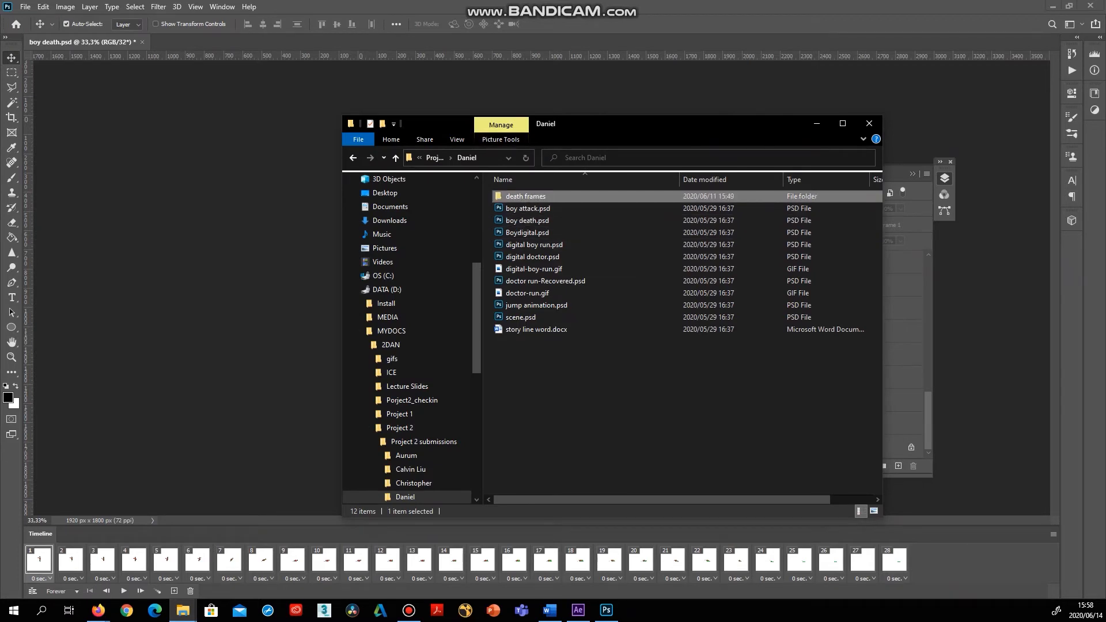
pyautogui.press('Return')
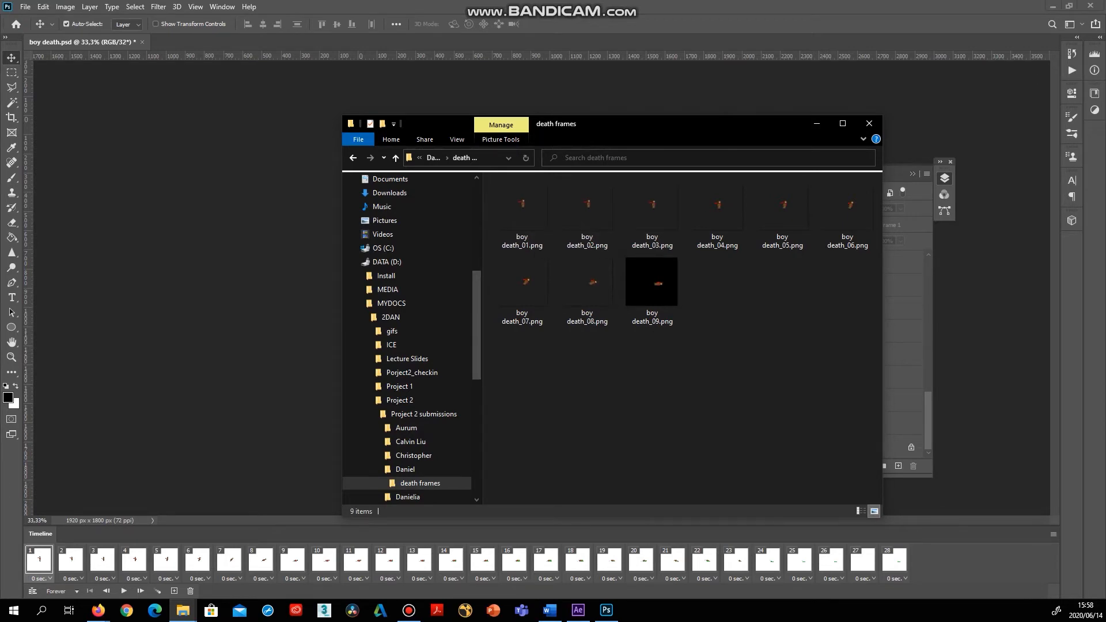
pyautogui.click(816, 123)
# Show Layer 9 in frame 1, hide Layer 1 and the Background, and make Layer 9 the active layer
pyautogui.scroll(2, 849, 355)
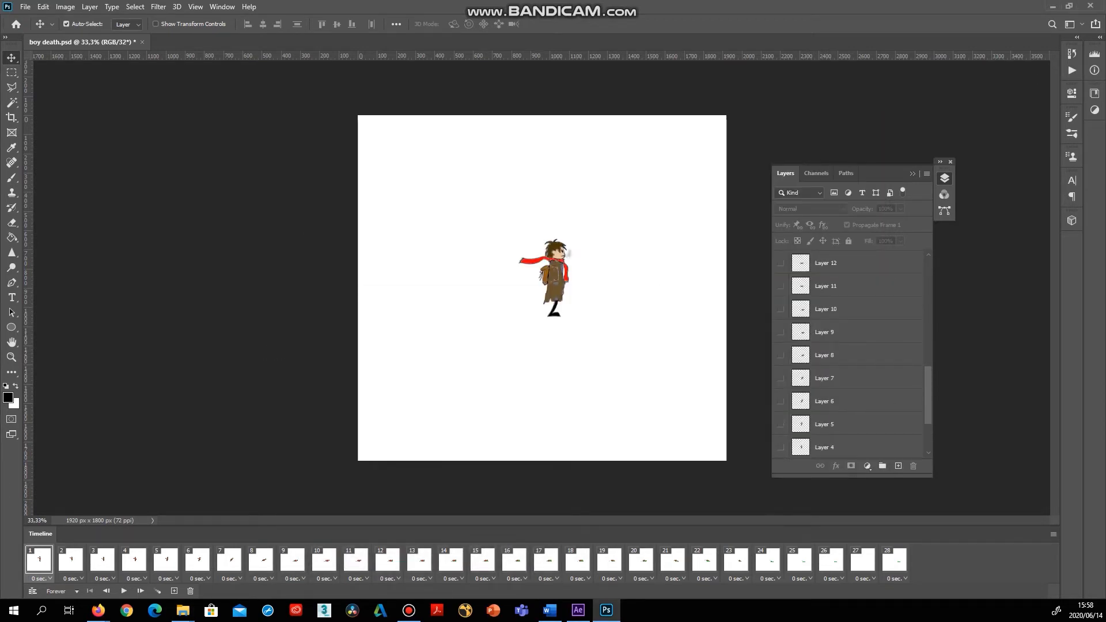
pyautogui.click(780, 332)
pyautogui.scroll(-2, 780, 332)
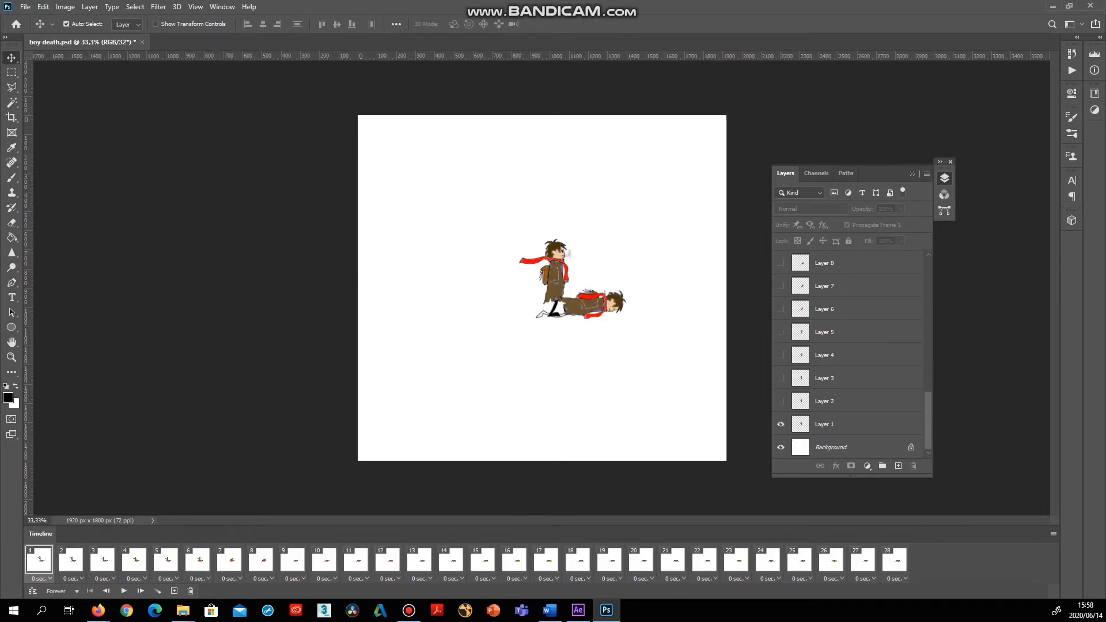
pyautogui.click(781, 424)
pyautogui.scroll(3, 781, 426)
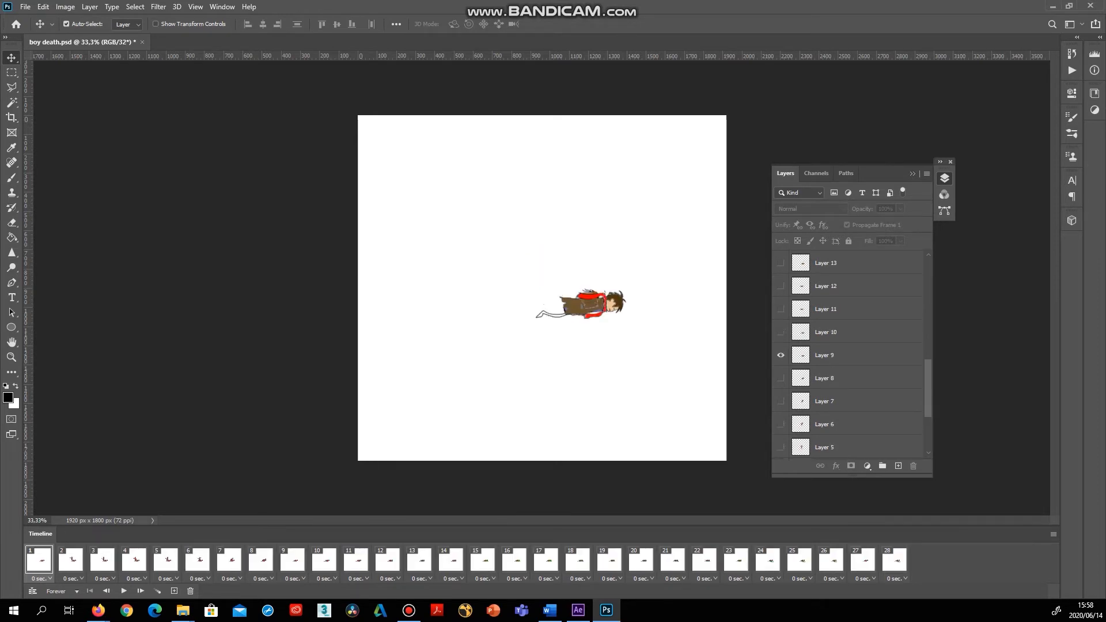
pyautogui.click(824, 355)
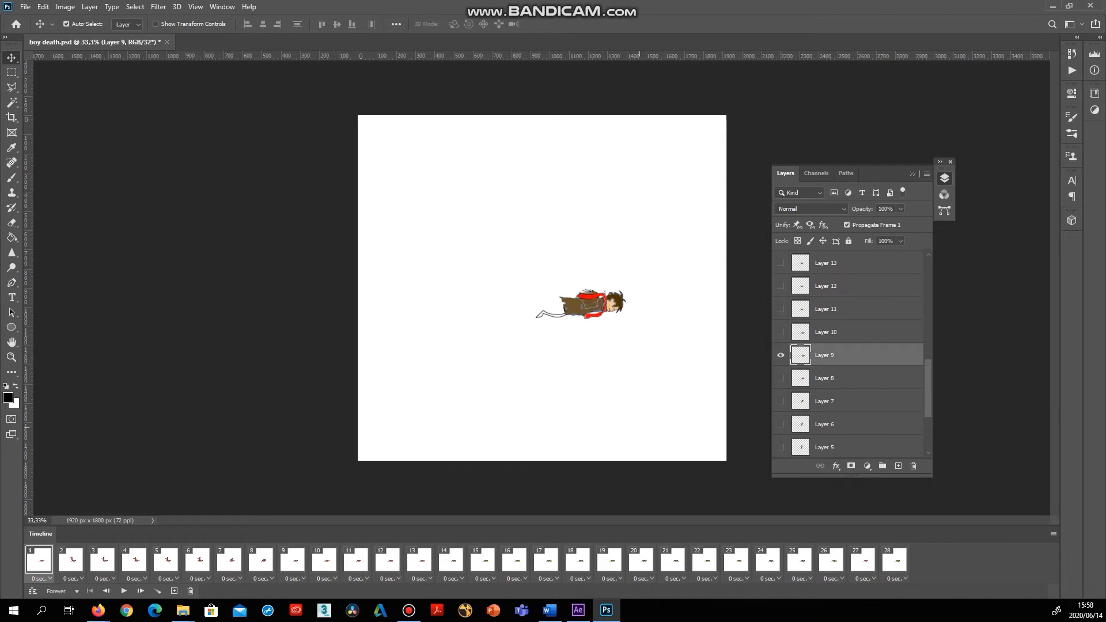
pyautogui.scroll(-2, 849, 355)
pyautogui.click(780, 447)
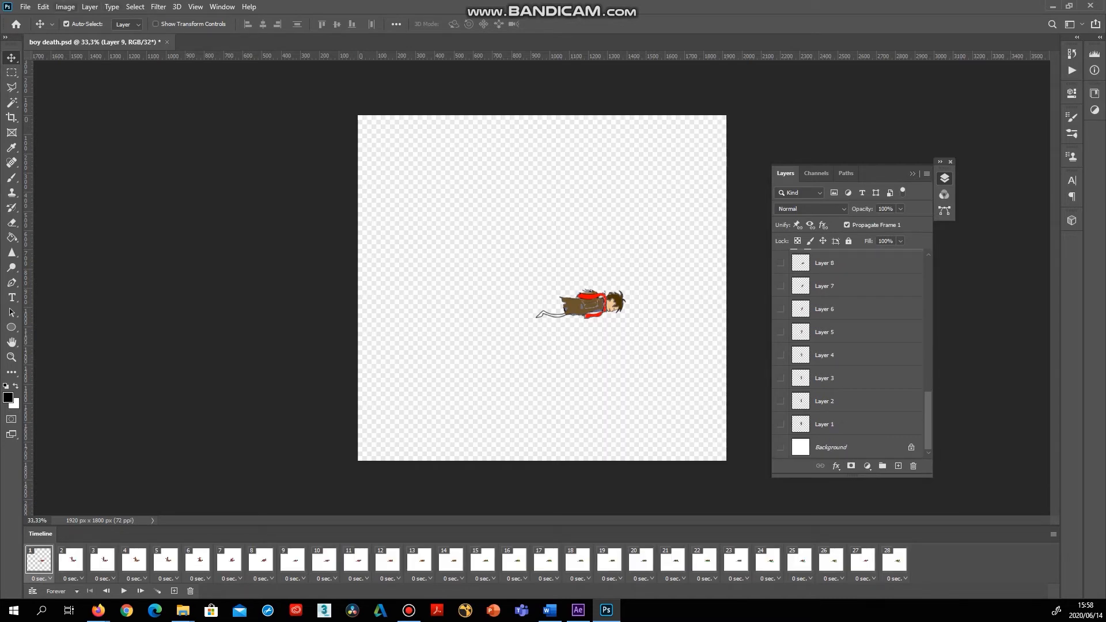
# Quick-export the visible artwork as boy death_09.png into the death frames folder, replacing the existing file
pyautogui.click(26, 7)
pyautogui.moveTo(57, 171)
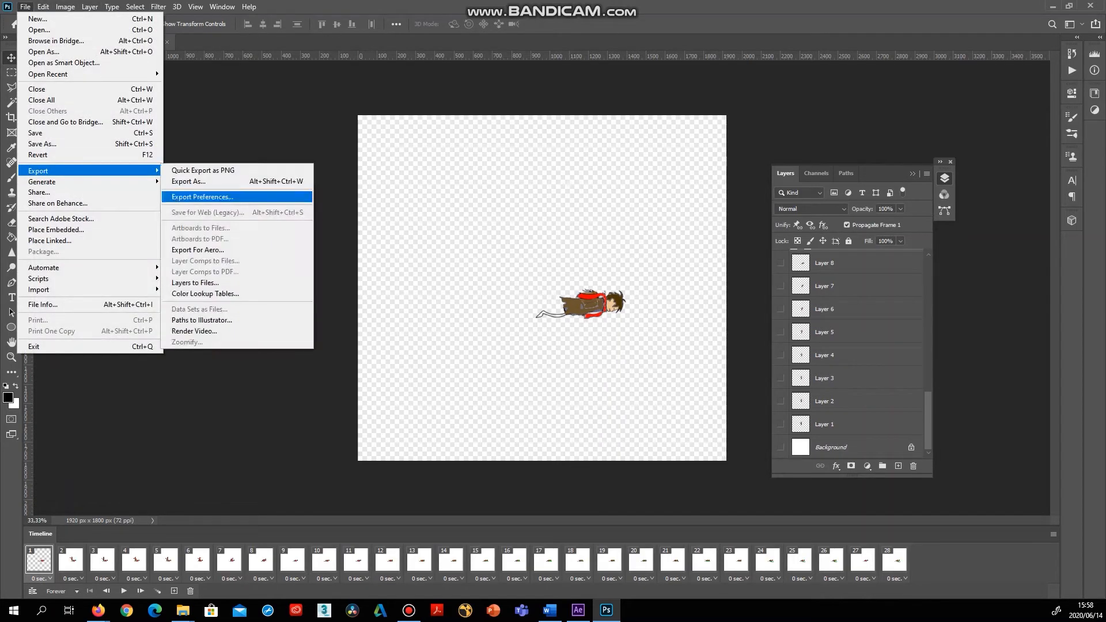
pyautogui.click(203, 170)
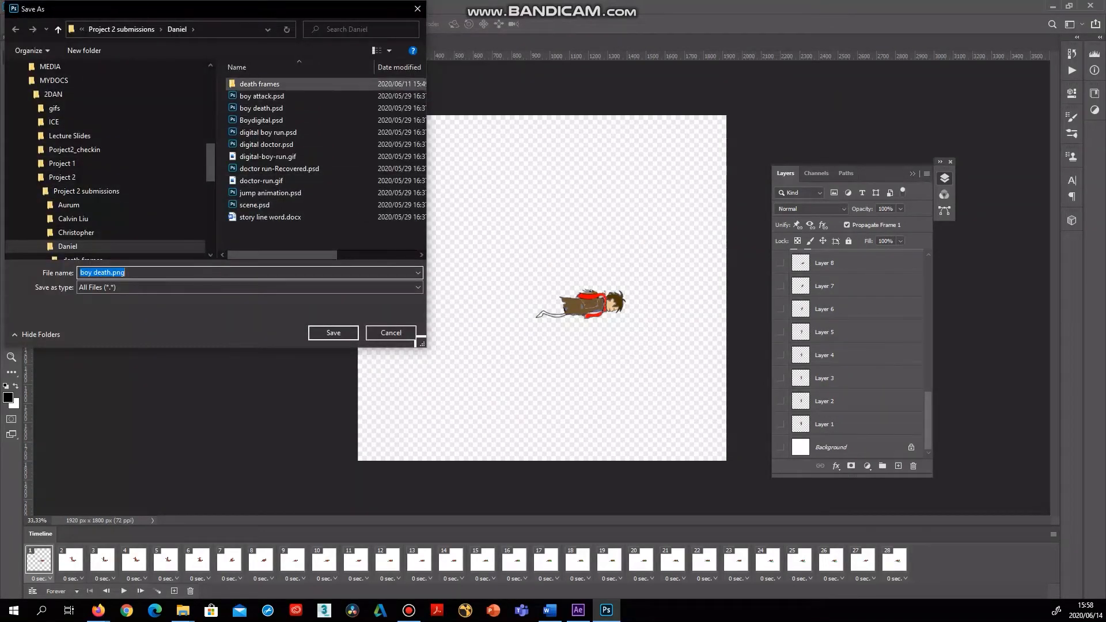
pyautogui.click(382, 245)
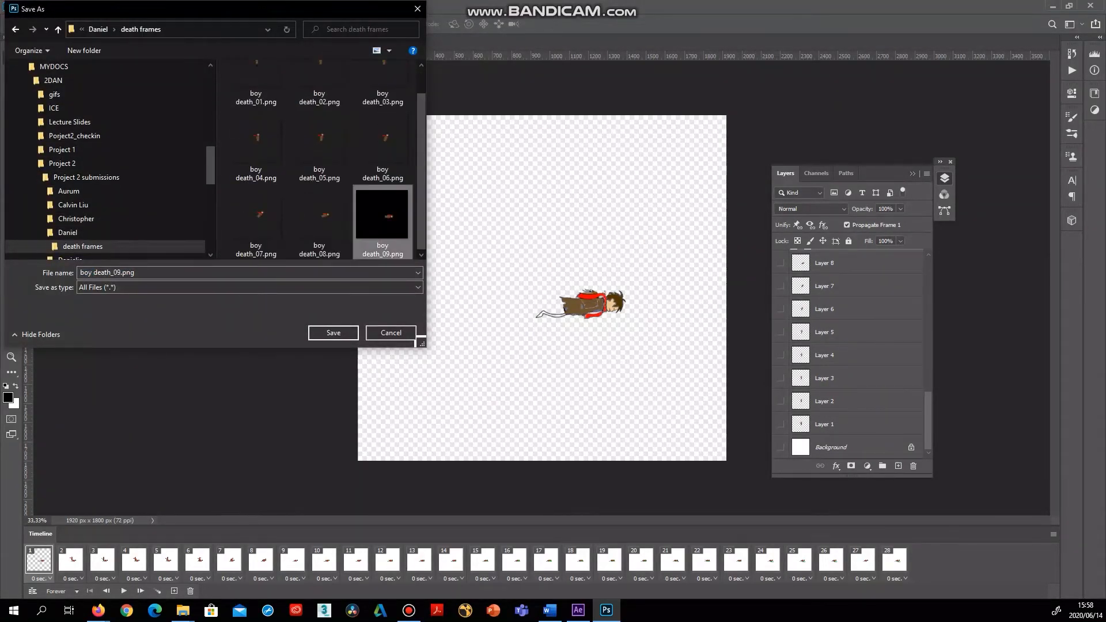
pyautogui.press('Return')
pyautogui.click(574, 309)
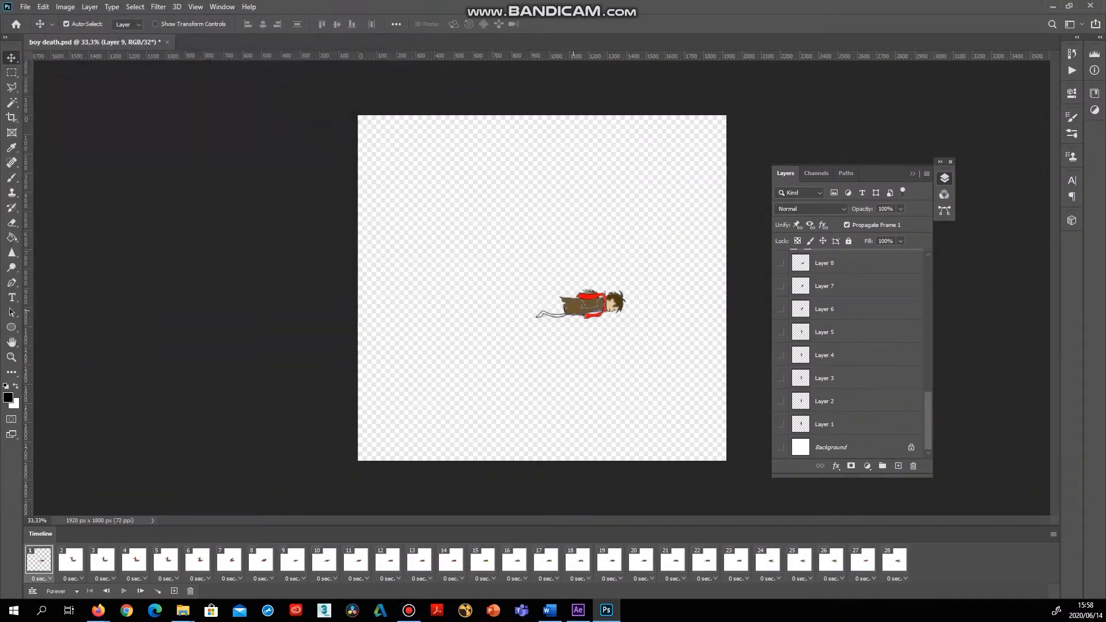
# Check the numbered PNG files in the death frames folder in File Explorer, from boy death_01.png to boy death_09.png
pyautogui.moveTo(182, 610)
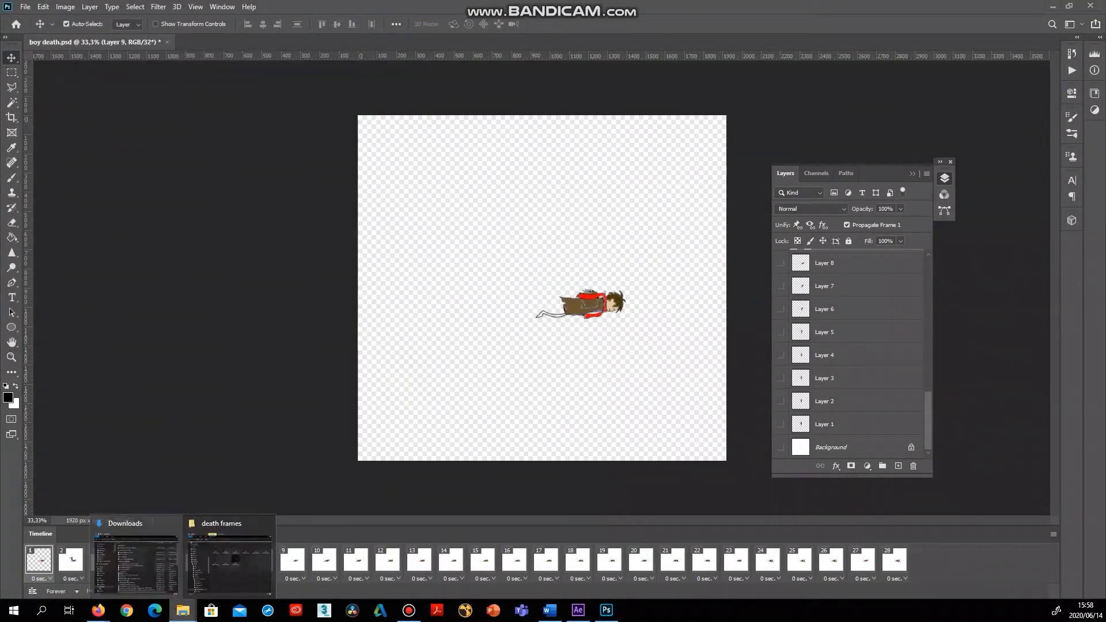
pyautogui.click(231, 558)
pyautogui.moveTo(875, 363); pyautogui.dragTo(494, 177)
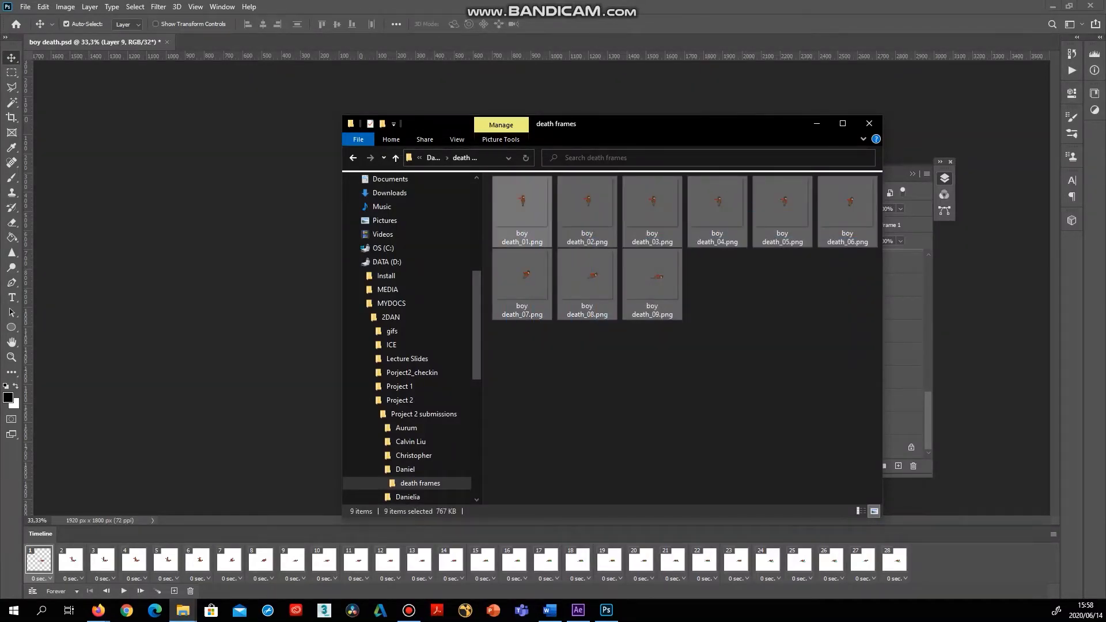
pyautogui.click(691, 381)
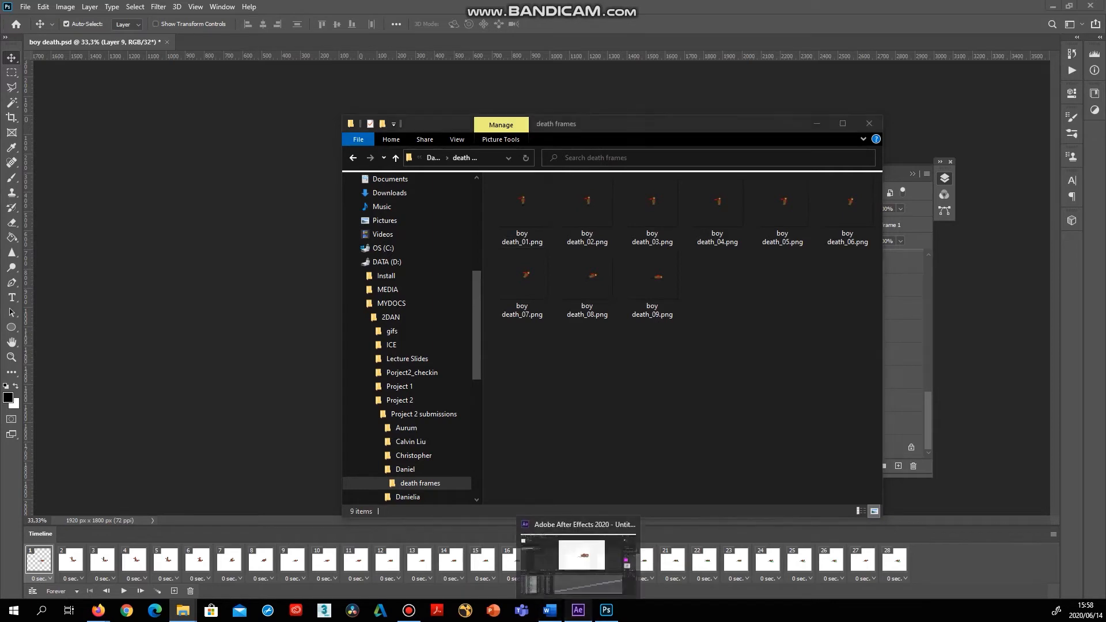
# Switch to After Effects and create a project folder named death frames
pyautogui.click(577, 610)
pyautogui.rightClick(70, 216)
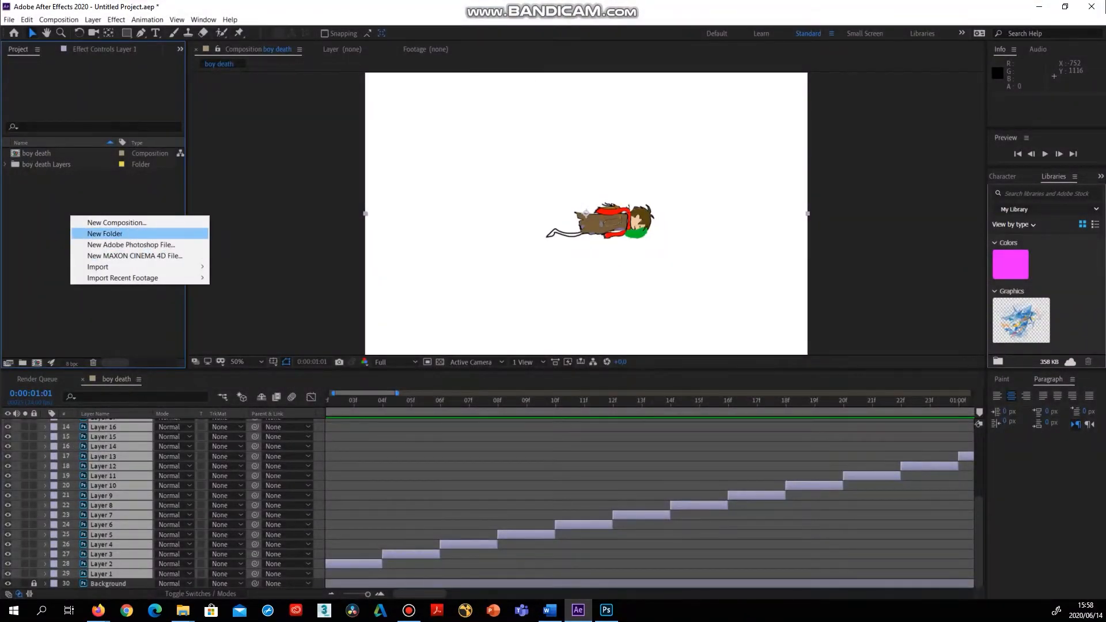
pyautogui.click(105, 233)
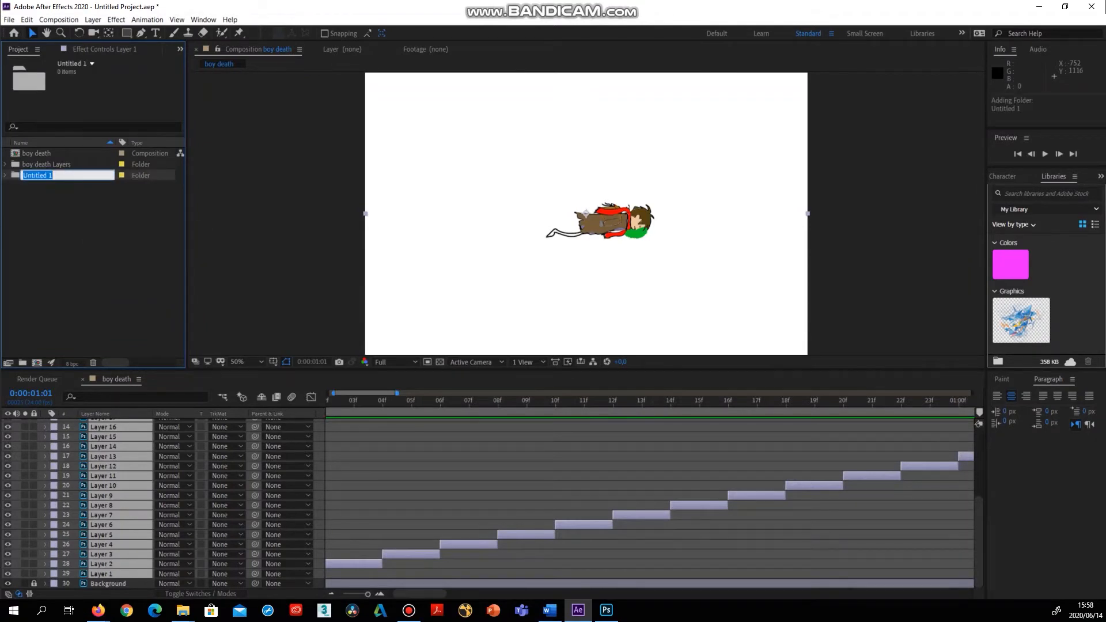
pyautogui.write('death frames')
pyautogui.press('Return')
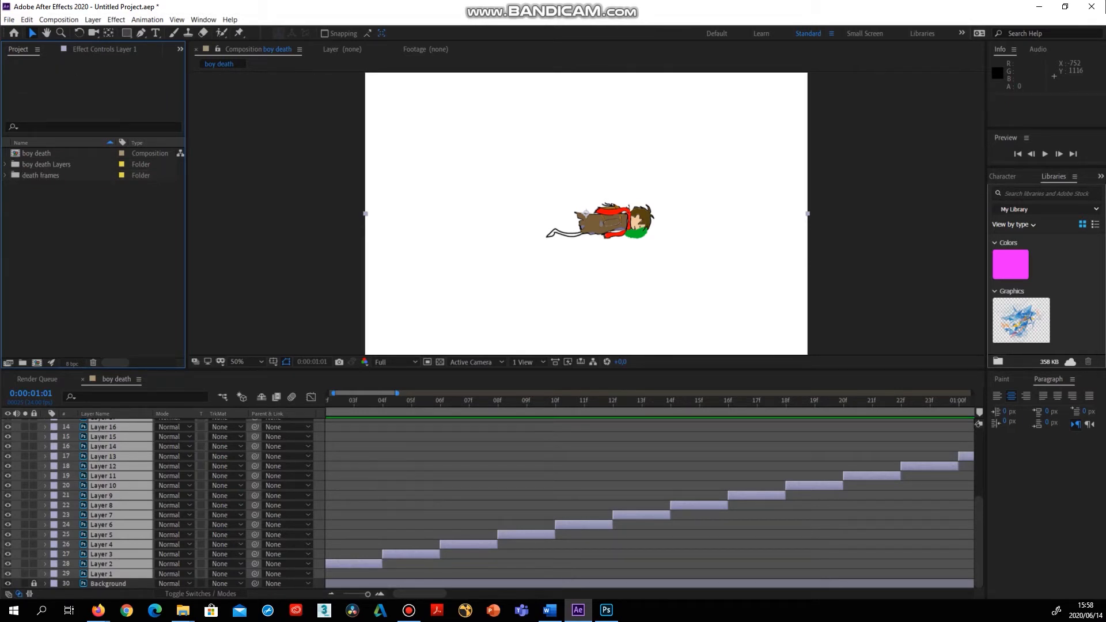
# Import boy death_01.png from the death frames folder as footage with PNG Sequence enabled
pyautogui.doubleClick(41, 175)
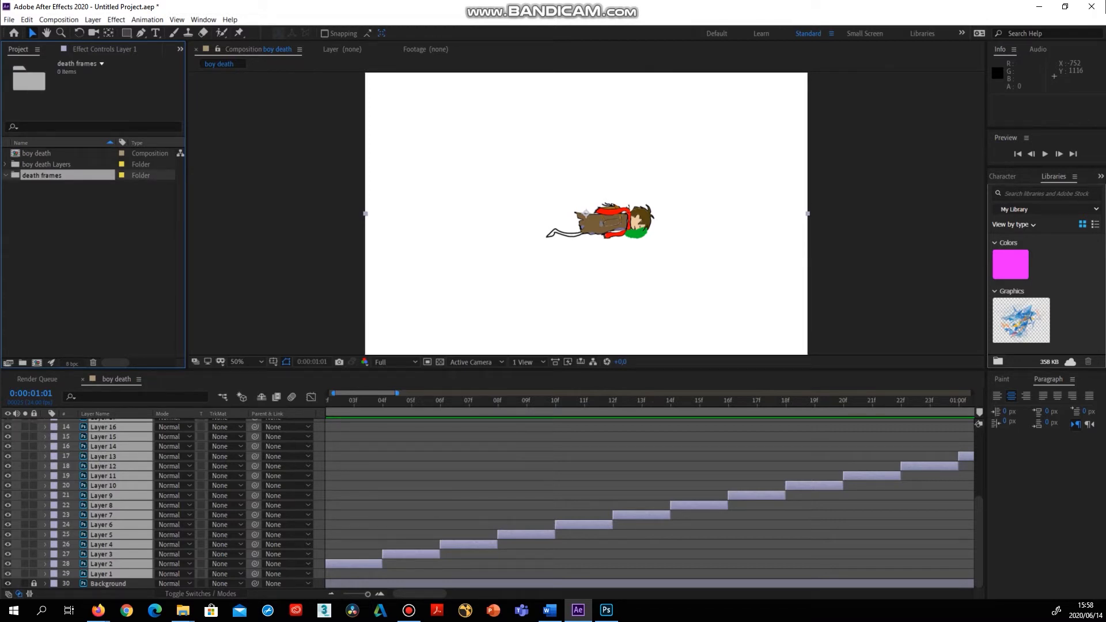
pyautogui.rightClick(47, 192)
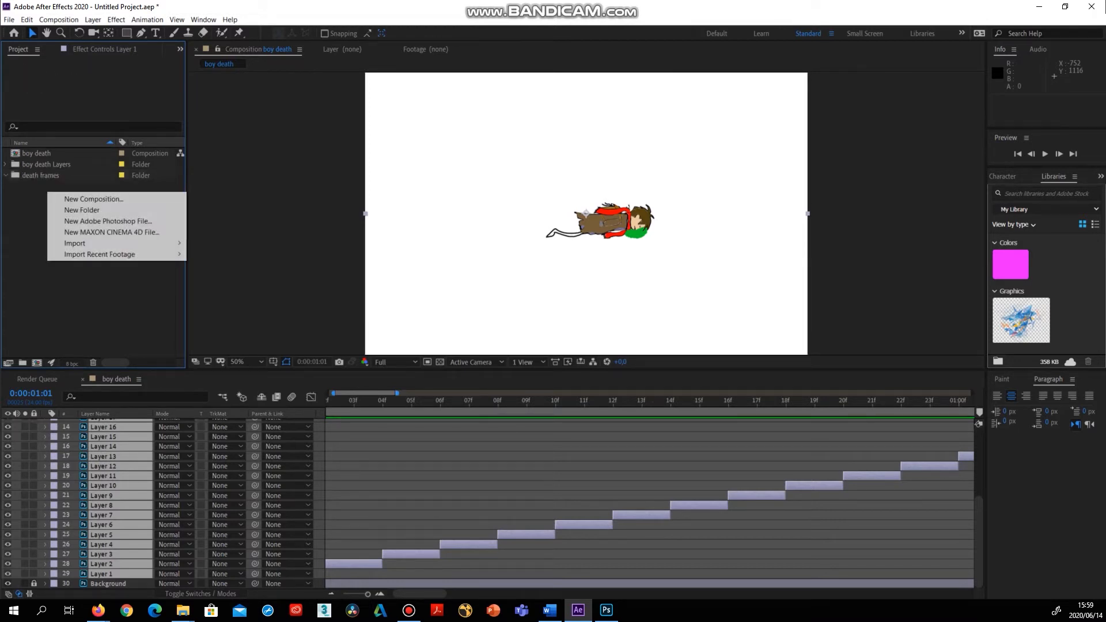
pyautogui.moveTo(116, 243)
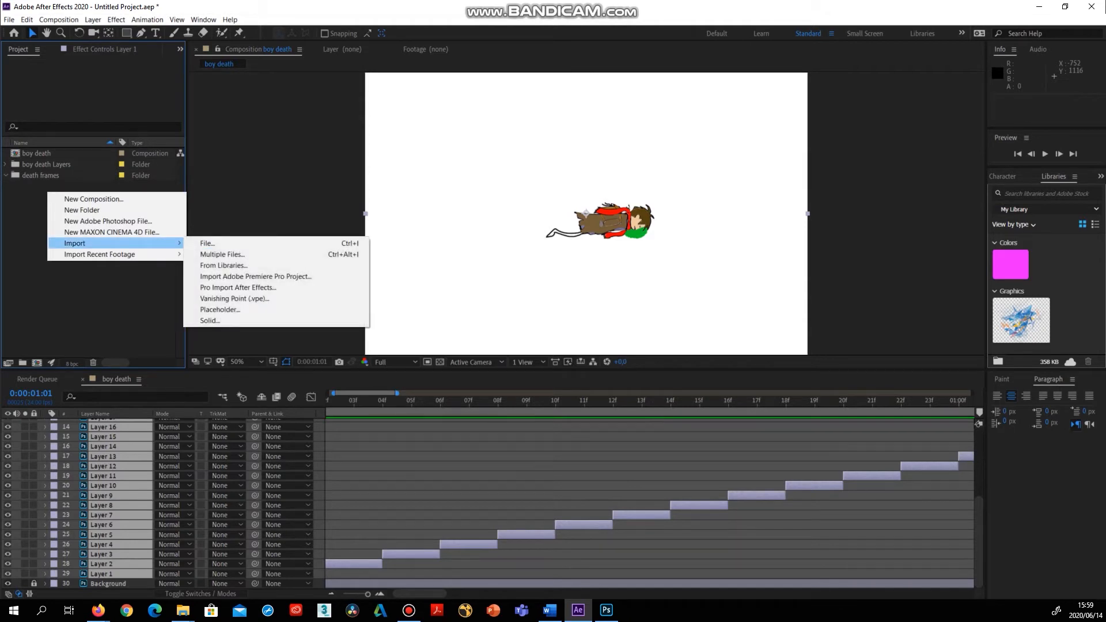
pyautogui.click(207, 243)
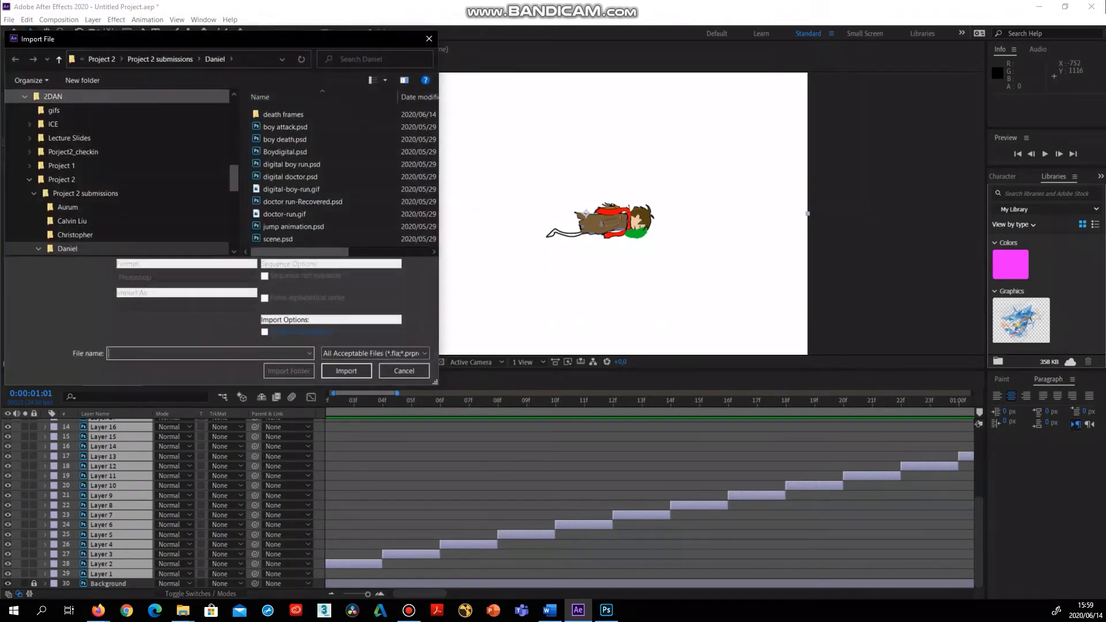
pyautogui.click(284, 114)
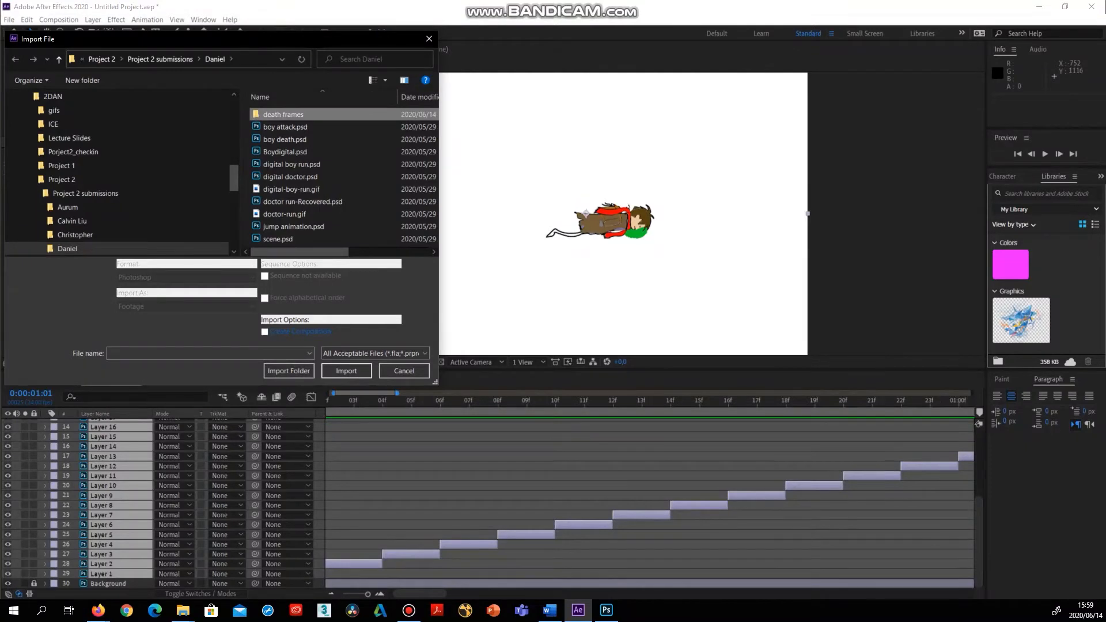
pyautogui.doubleClick(284, 114)
pyautogui.click(279, 131)
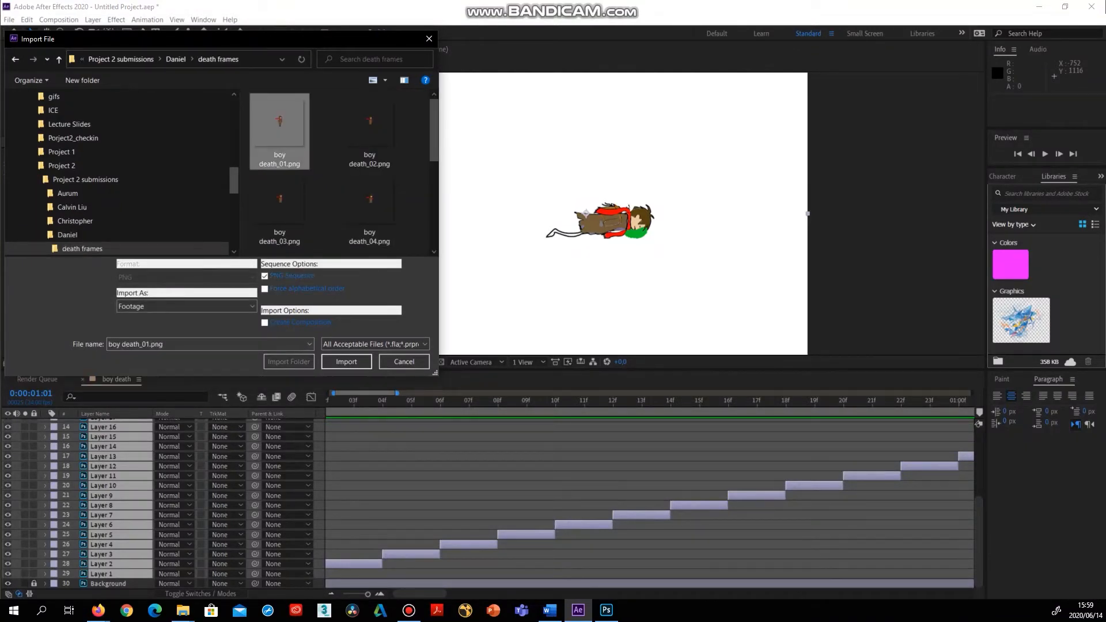
pyautogui.moveTo(435, 372); pyautogui.dragTo(728, 554)
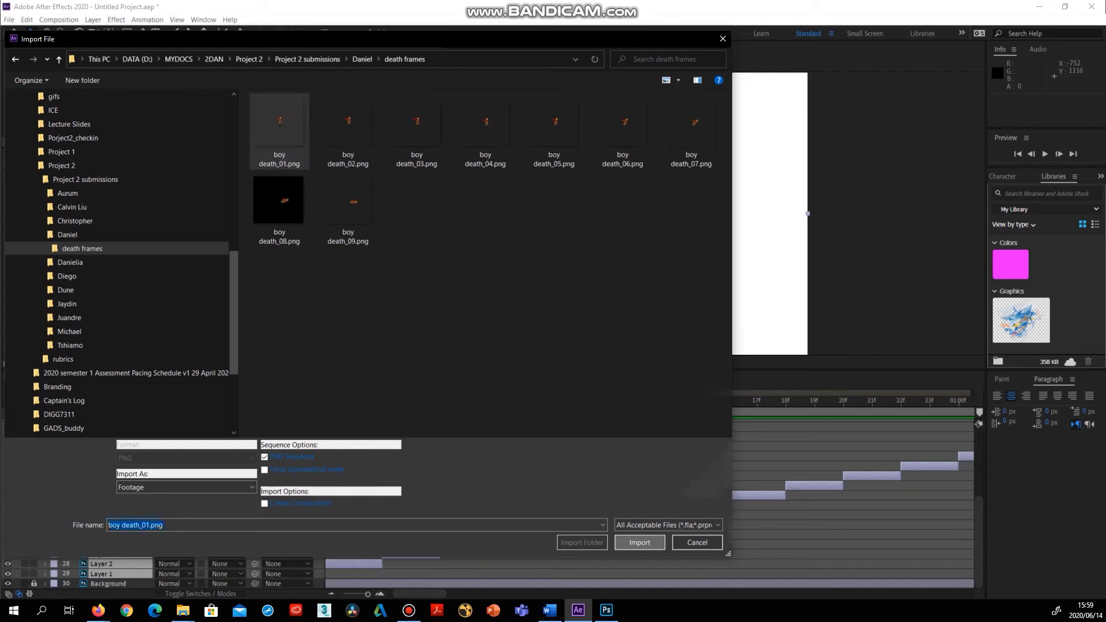
pyautogui.click(639, 542)
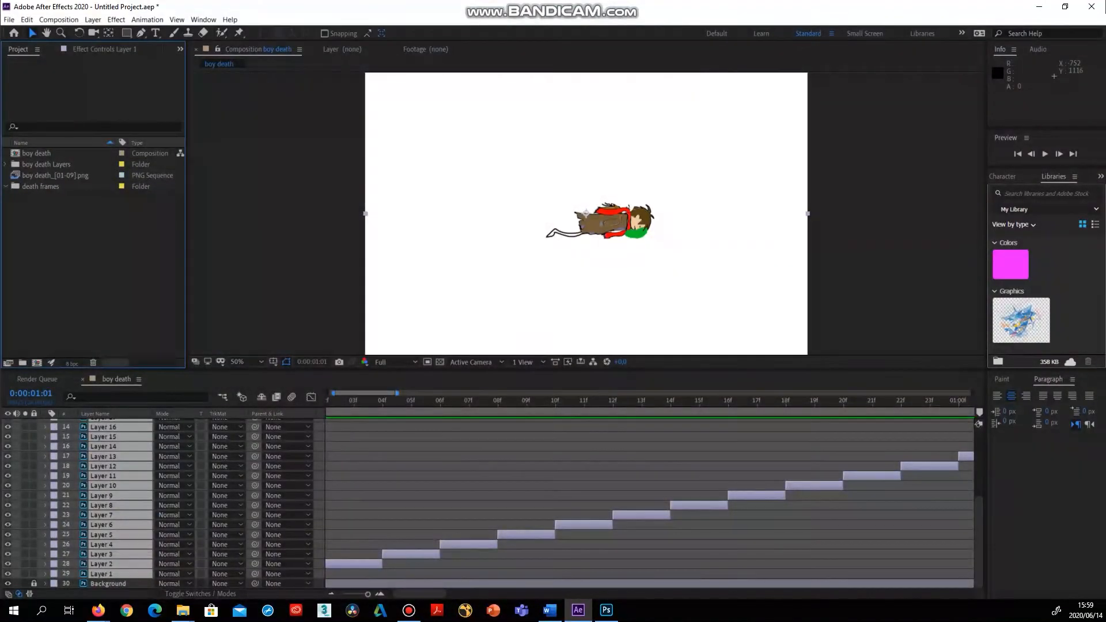
# Create a new composition from the boy death_[01-09].png sequence
pyautogui.click(56, 175)
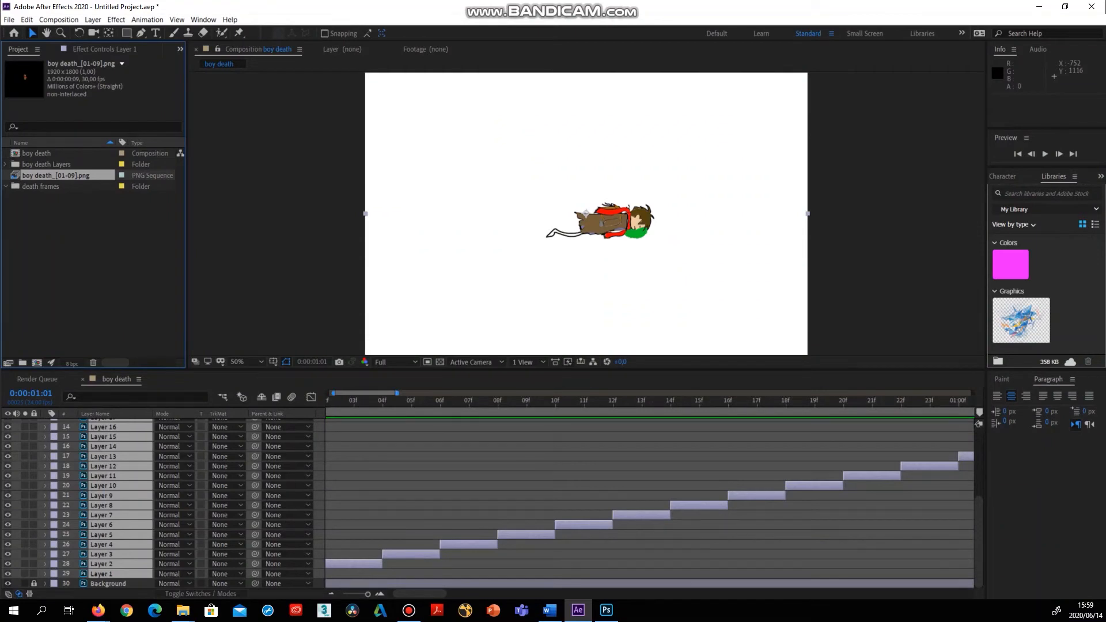
pyautogui.moveTo(56, 175); pyautogui.dragTo(40, 363)
pyautogui.moveTo(40, 363); pyautogui.dragTo(46, 363)
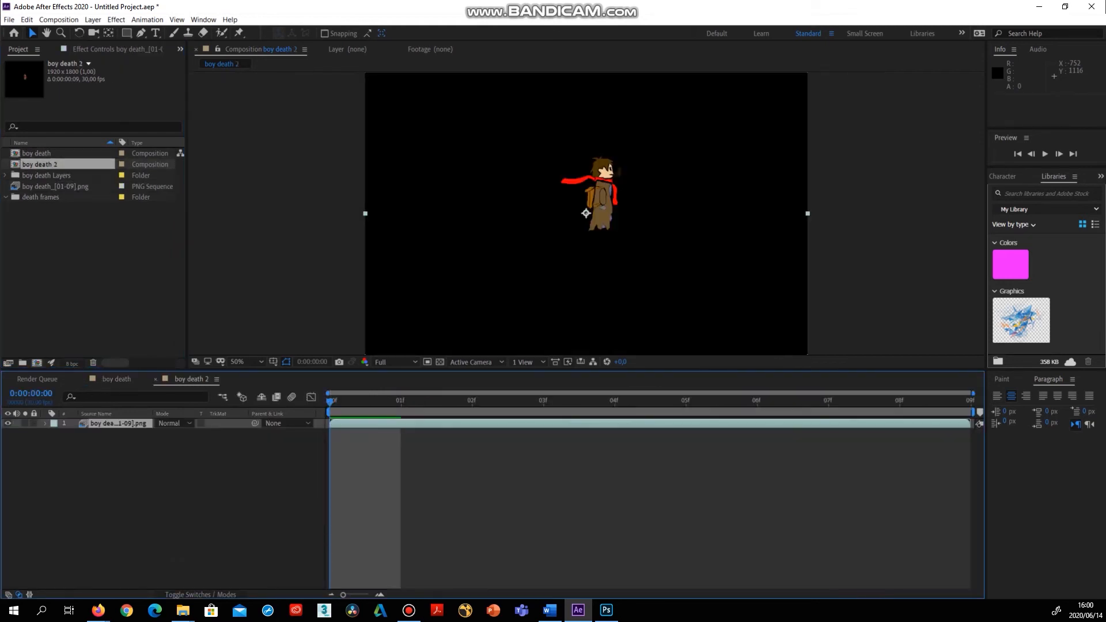
# Preview the PNG sequence composition and step through its frames one by one, then deselect the layer
pyautogui.press('space')
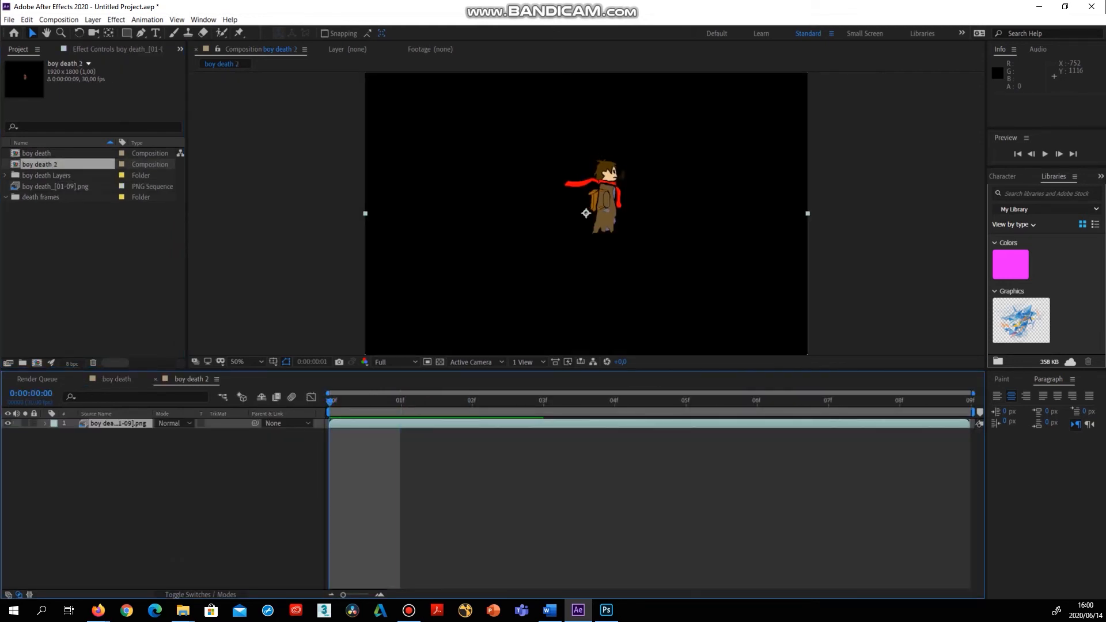
pyautogui.press('space')
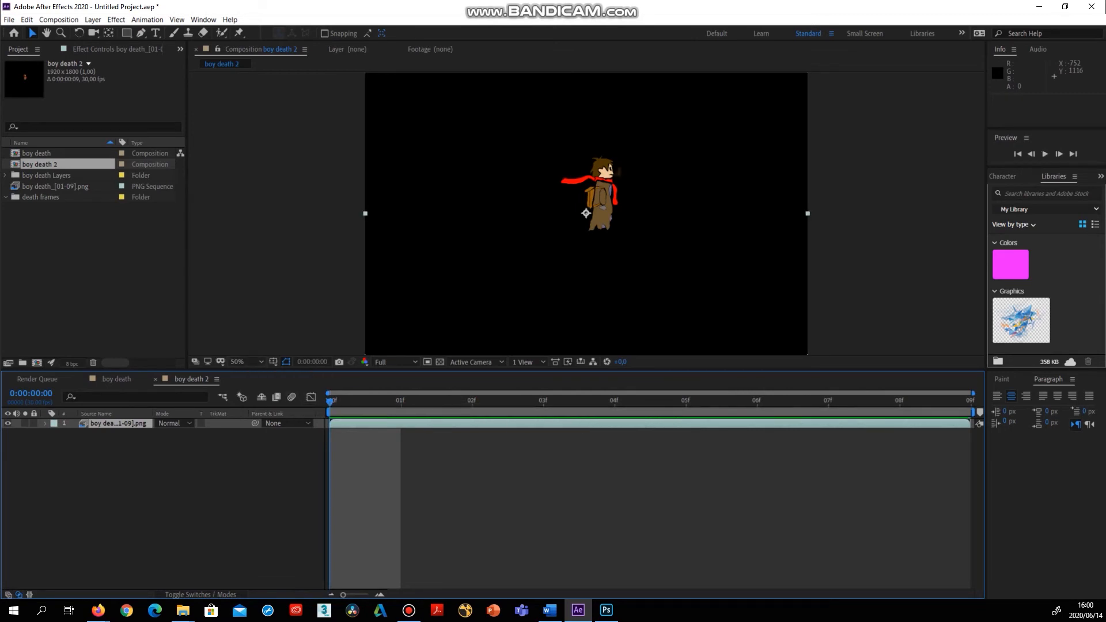
pyautogui.press('pagedown')
pyautogui.press('pagedown')
pyautogui.press('pagedown')
pyautogui.press('pagedown')
pyautogui.press('pagedown')
pyautogui.press('pagedown')
pyautogui.press('pagedown')
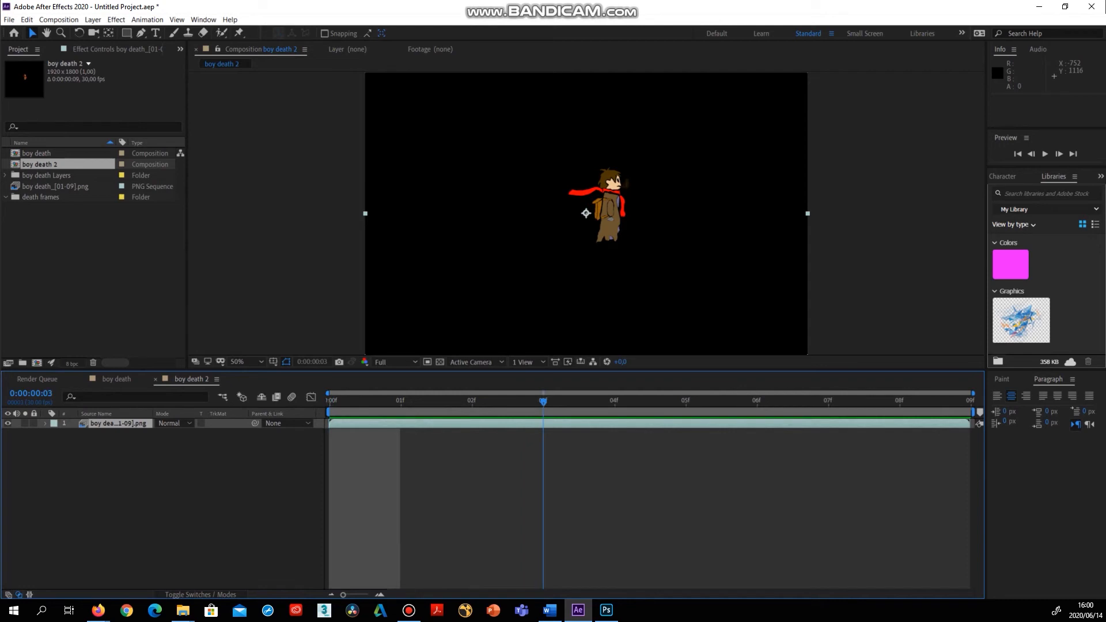
pyautogui.press('pagedown')
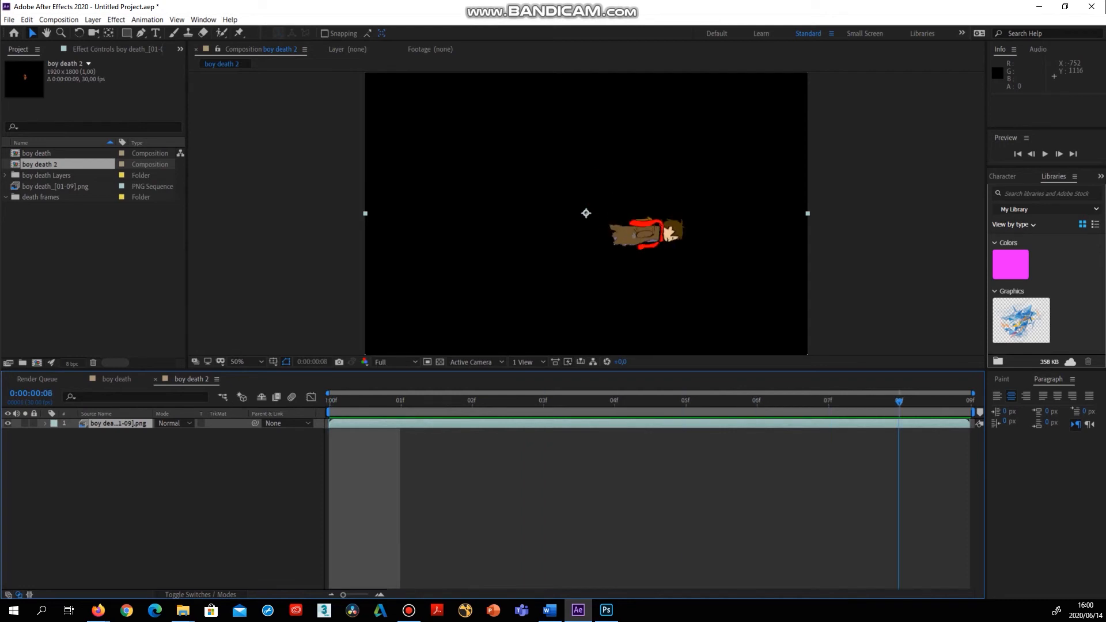
pyautogui.press('space')
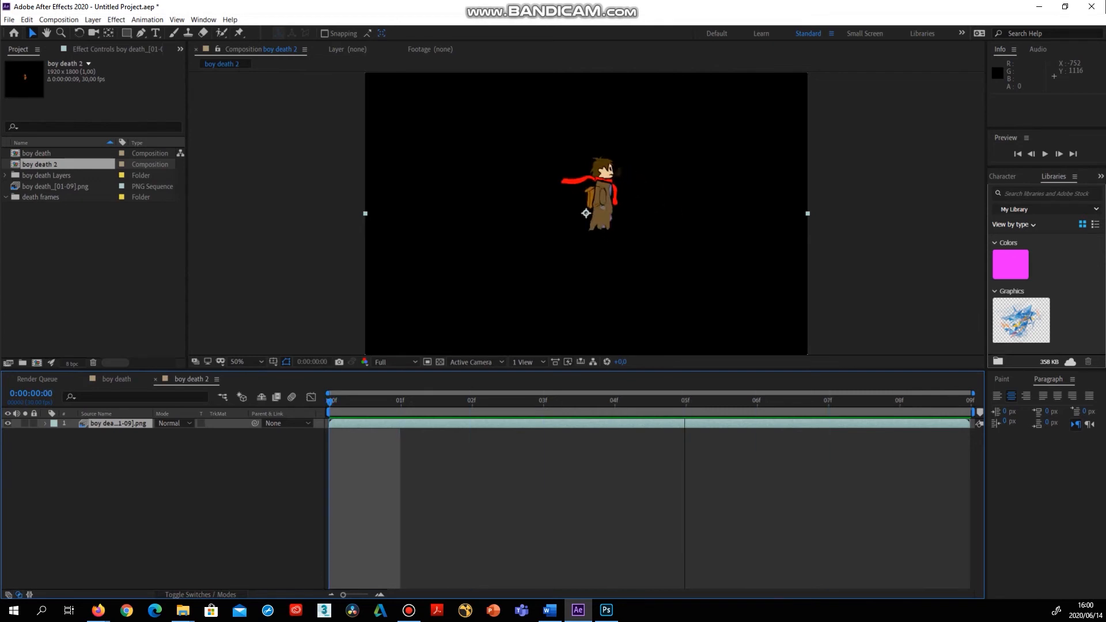
pyautogui.hotkey('ctrl', 'shift', 'a')
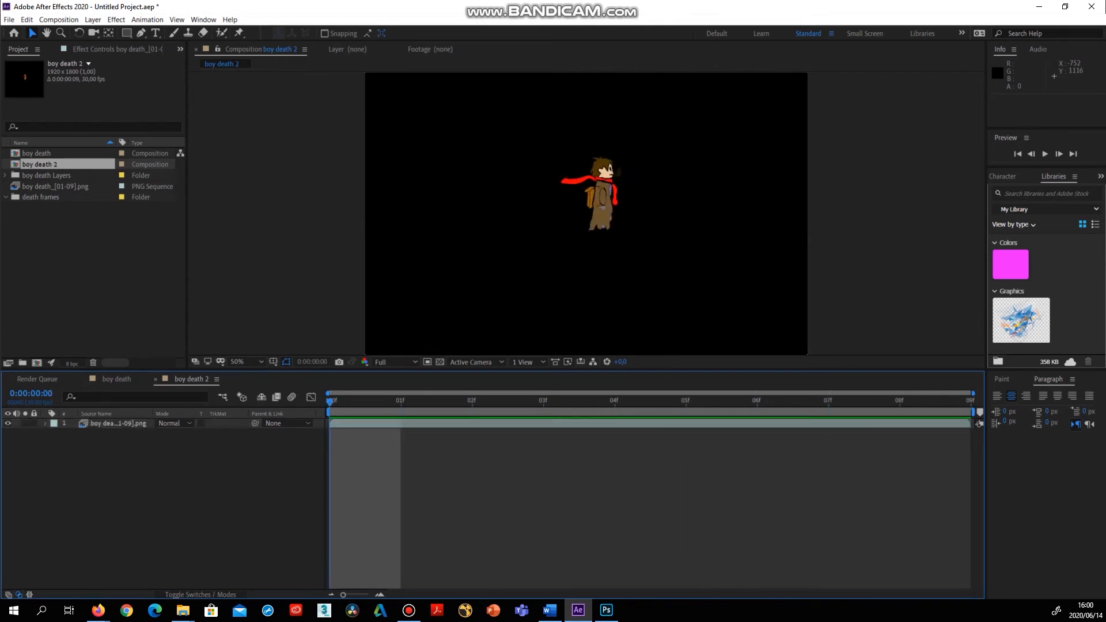
pyautogui.moveTo(606, 611)
pyautogui.click(83, 257)
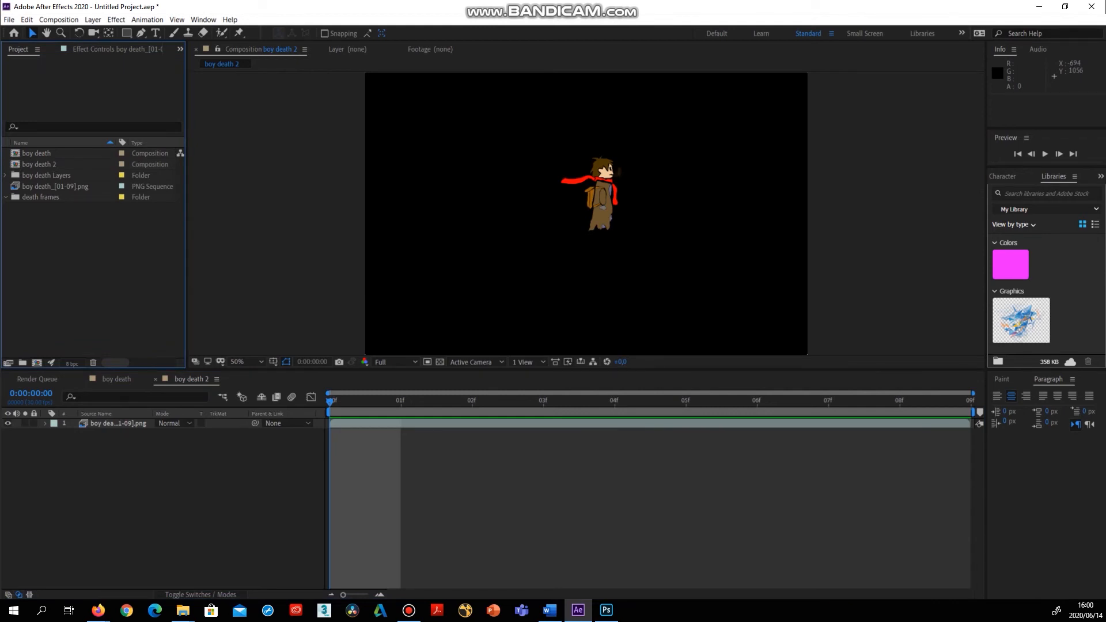
pyautogui.click(55, 186)
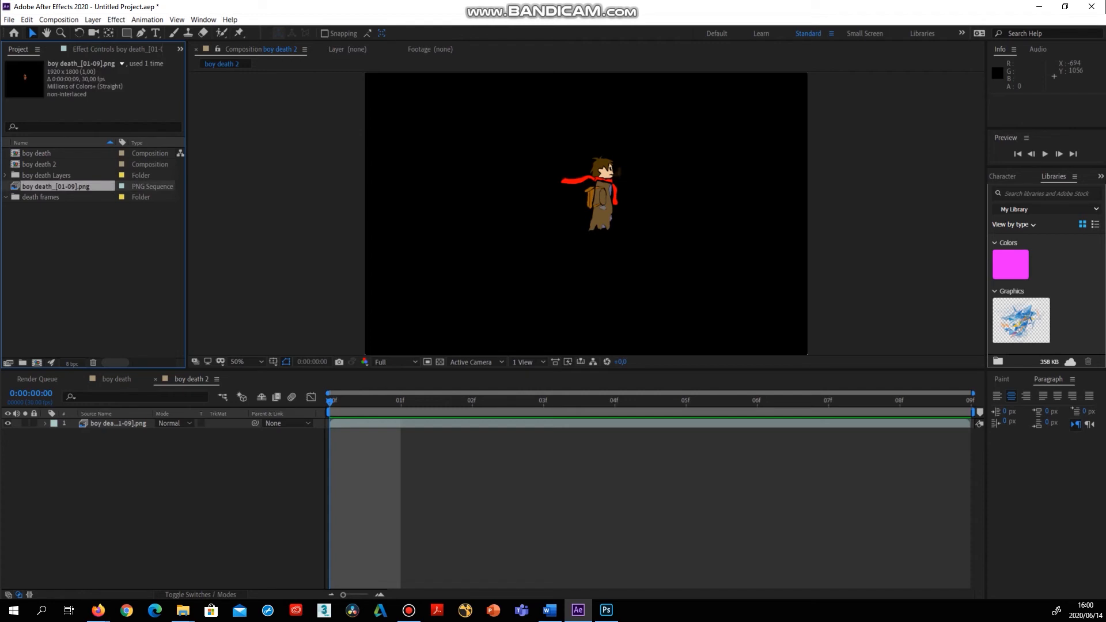
pyautogui.click(33, 252)
pyautogui.rightClick(33, 253)
pyautogui.click(5, 197)
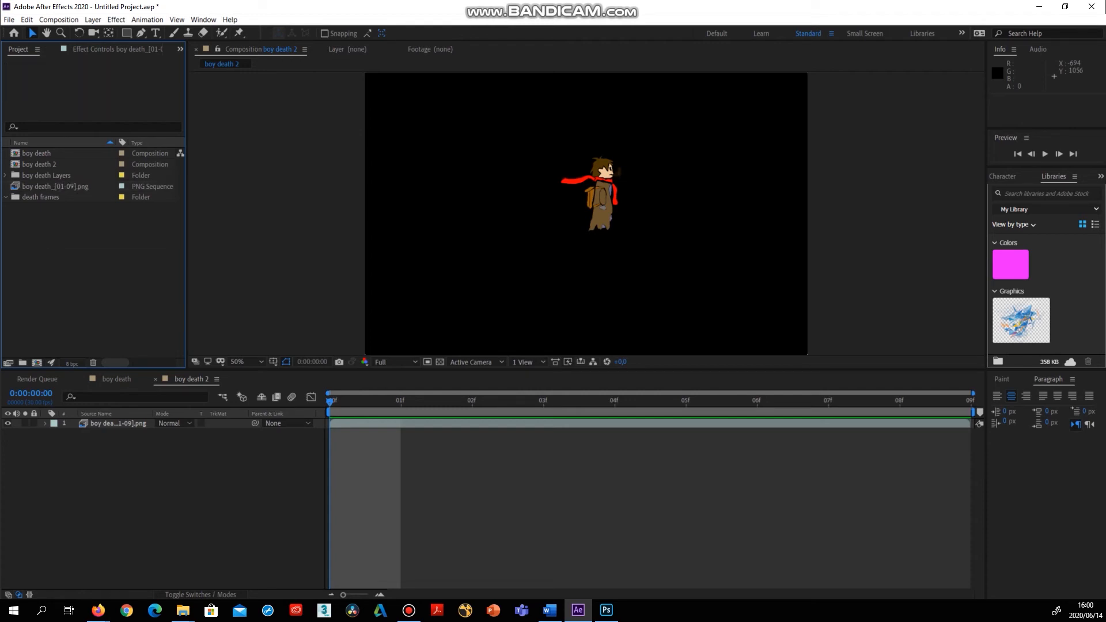
pyautogui.click(26, 197)
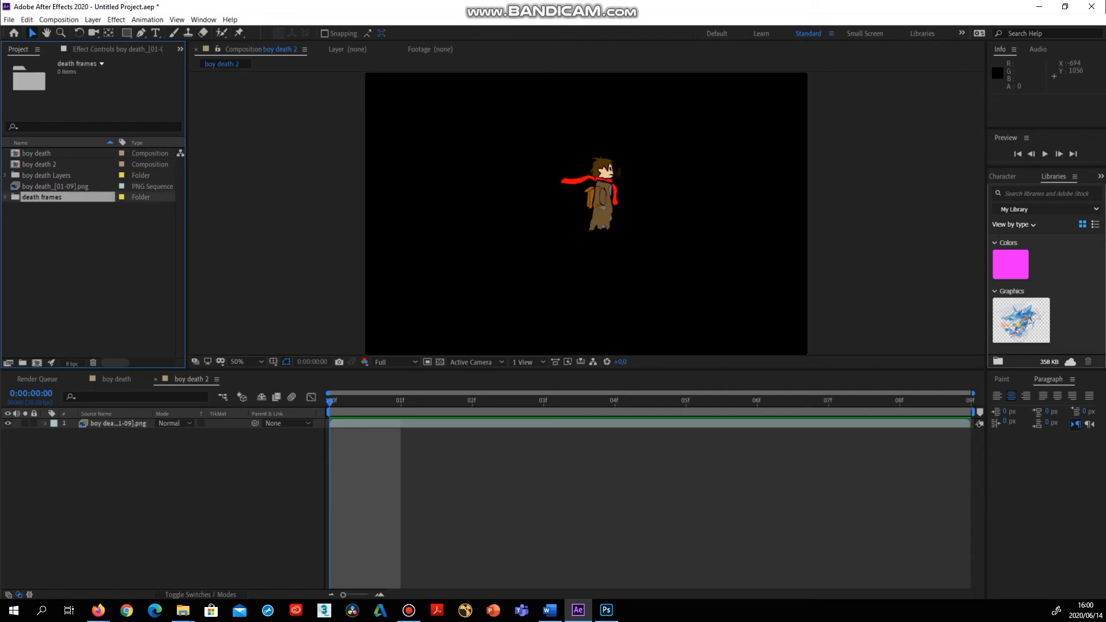
pyautogui.rightClick(26, 197)
pyautogui.rightClick(26, 233)
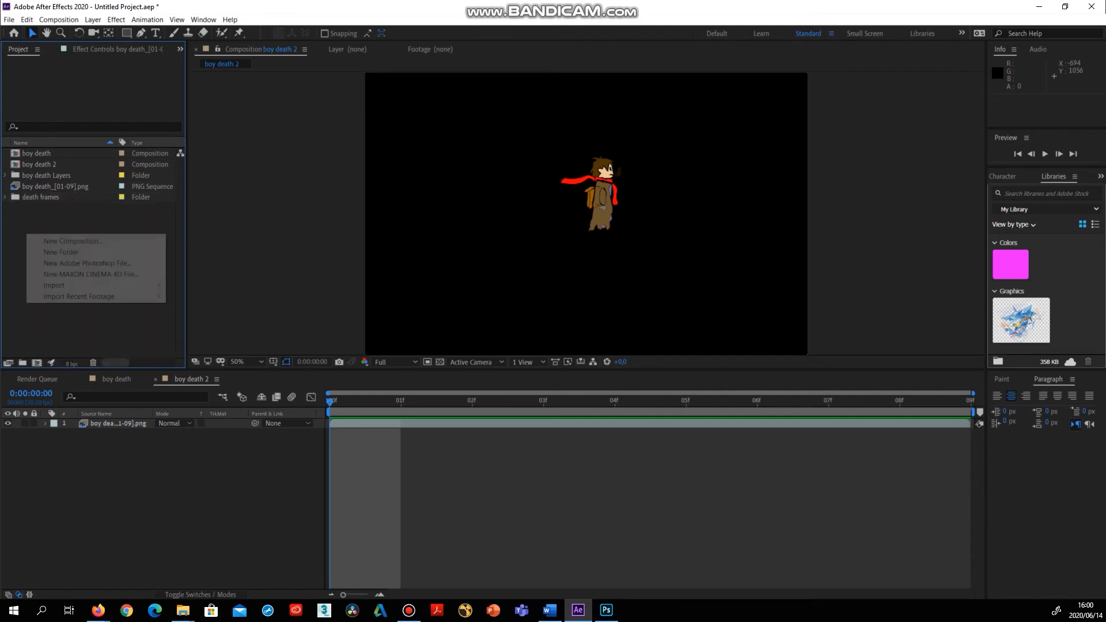
pyautogui.click(34, 198)
# Import boy death_01.png through boy death_09.png from the death frames folder as individual footage files, with PNG Sequence off
pyautogui.rightClick(35, 211)
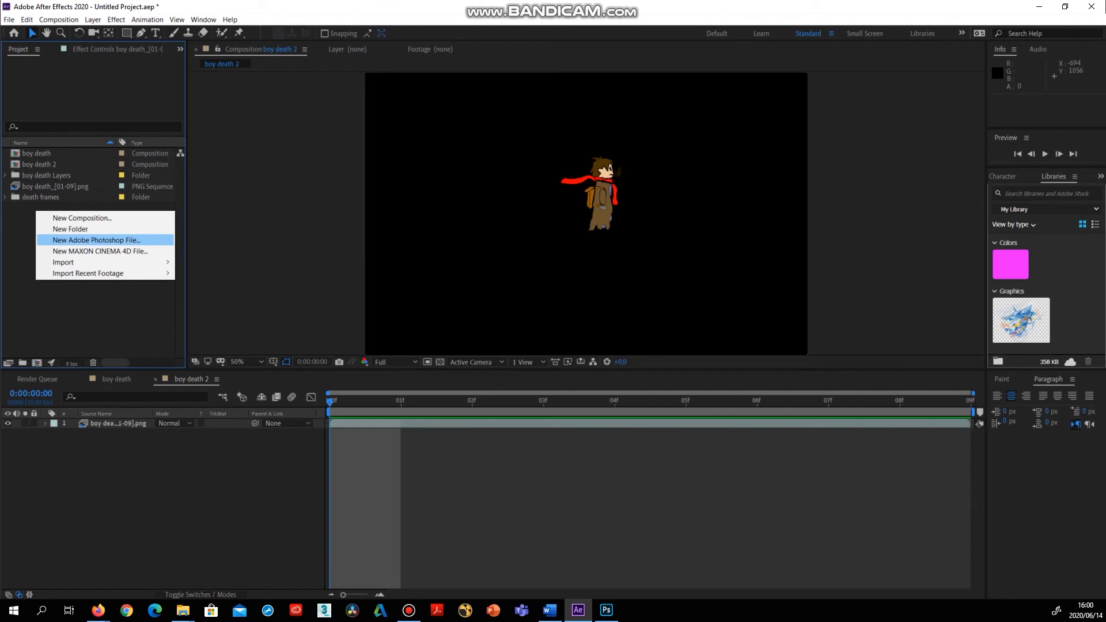
pyautogui.moveTo(64, 262)
pyautogui.click(195, 263)
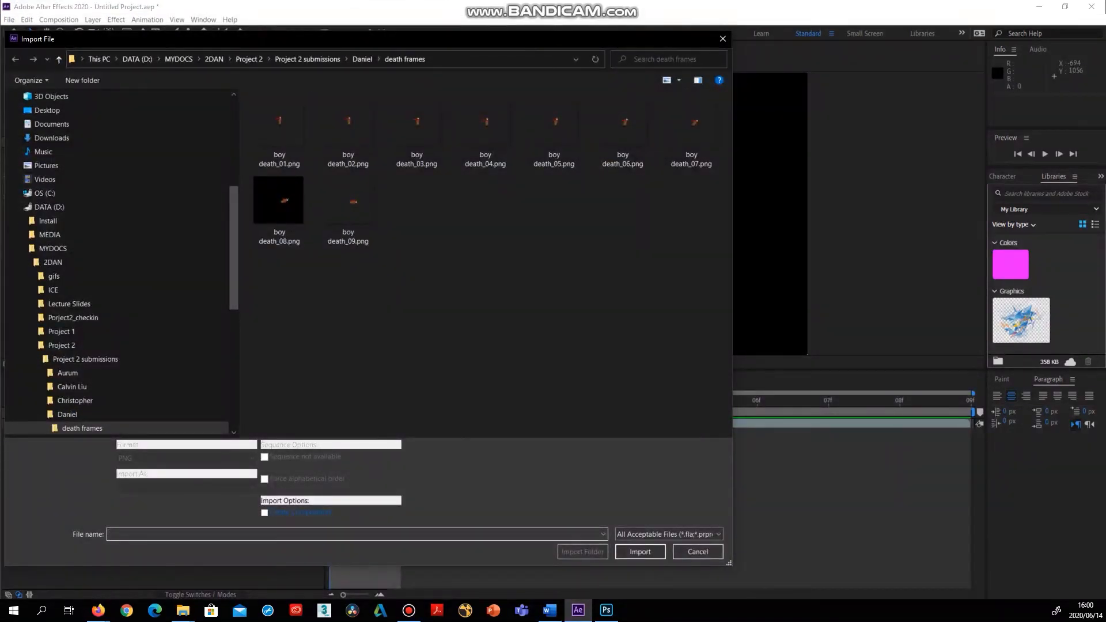
pyautogui.click(279, 132)
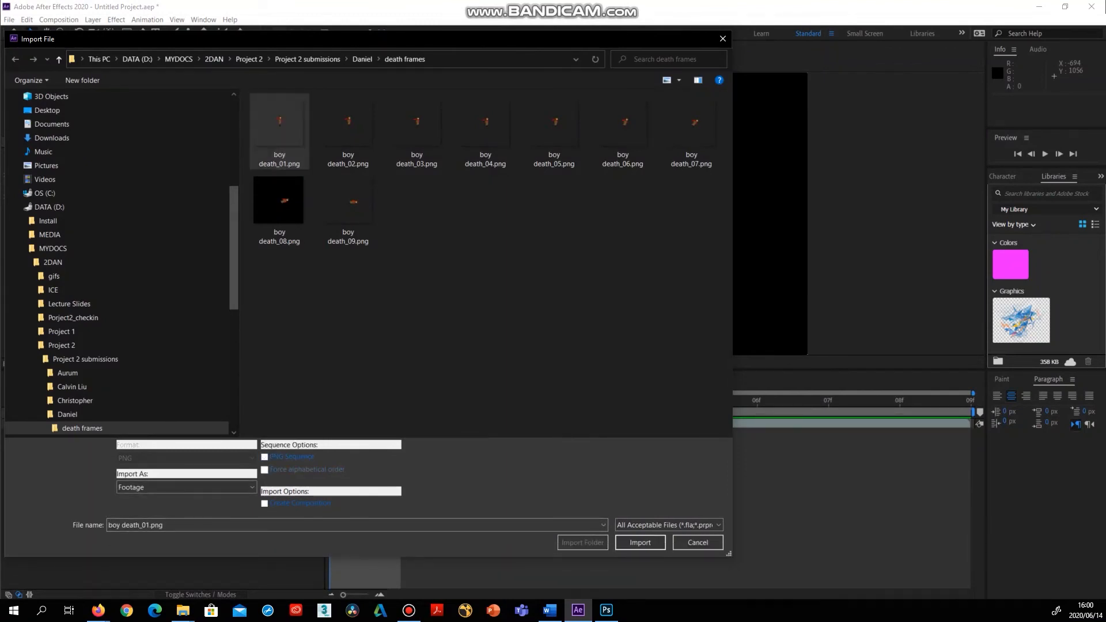
pyautogui.moveTo(724, 285); pyautogui.dragTo(254, 98)
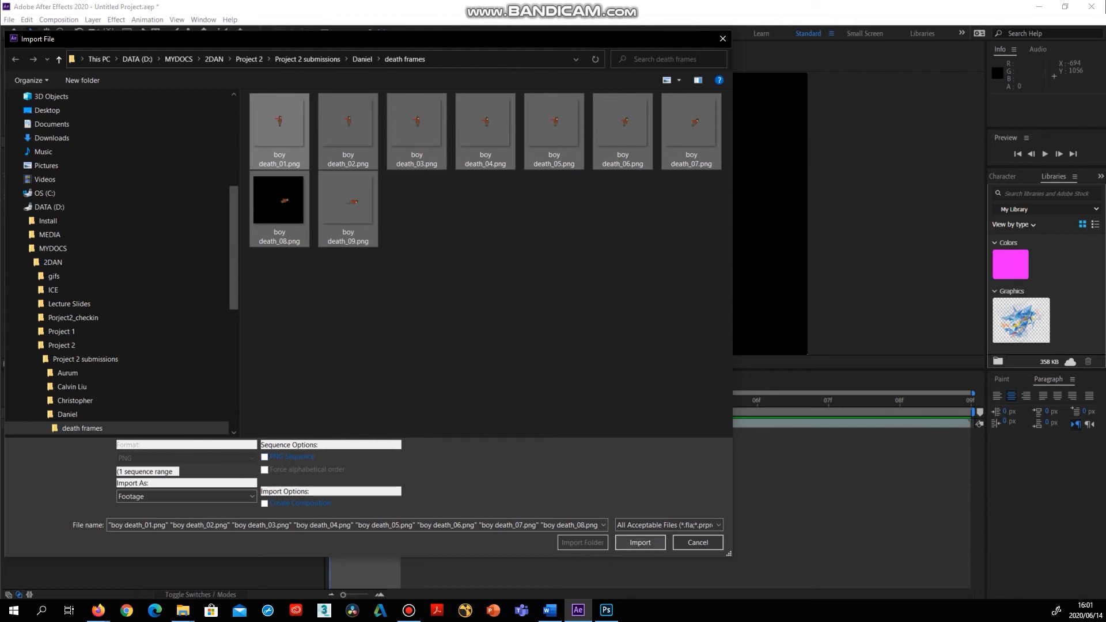
pyautogui.moveTo(725, 322); pyautogui.dragTo(242, 92)
pyautogui.click(640, 543)
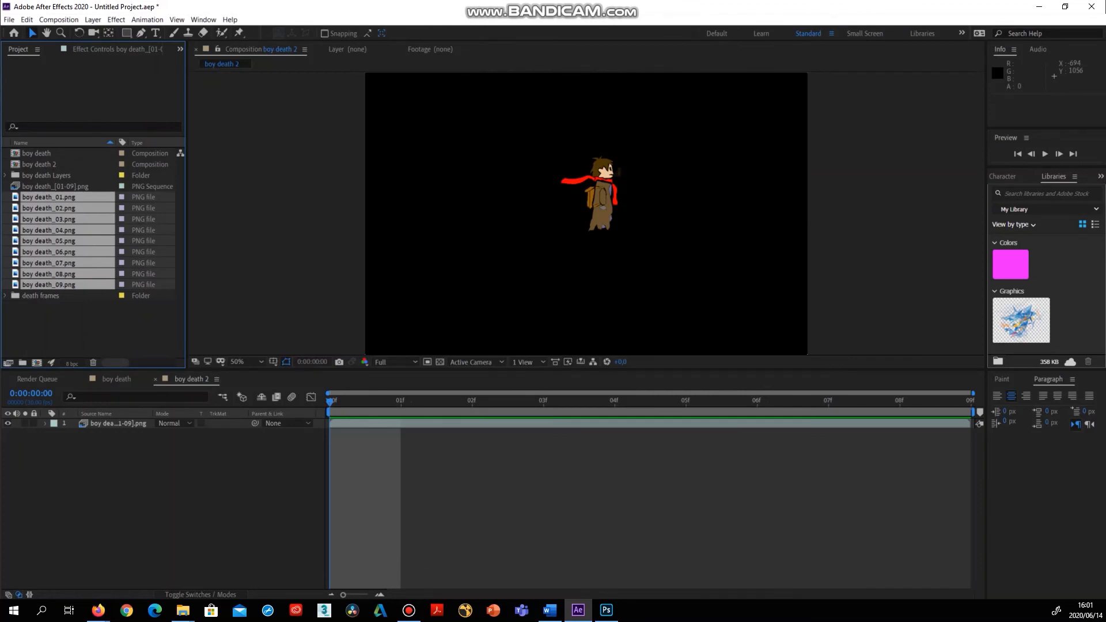
pyautogui.click(190, 495)
pyautogui.click(92, 329)
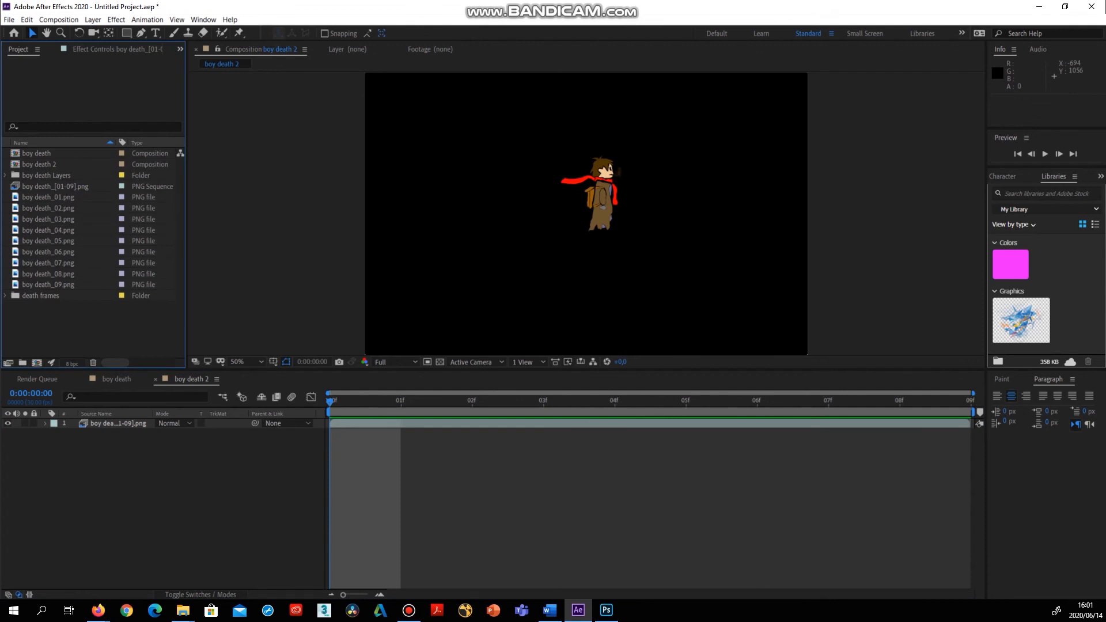
# Create a composition from boy death_01.png and add boy death_02.png through boy death_09.png beneath it as layers in numerical order
pyautogui.click(34, 196)
pyautogui.moveTo(46, 194); pyautogui.dragTo(36, 364)
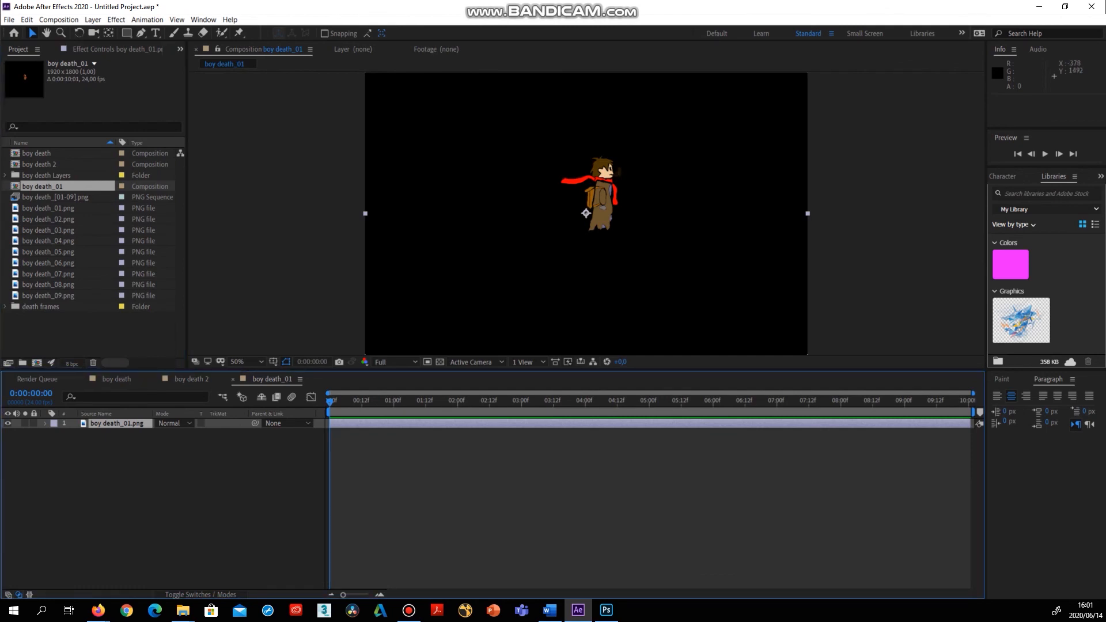
pyautogui.click(48, 220)
pyautogui.keyDown('shift'); pyautogui.click(49, 296); pyautogui.keyUp('shift')
pyautogui.moveTo(49, 241); pyautogui.dragTo(94, 424)
pyautogui.moveTo(117, 502); pyautogui.dragTo(144, 419)
pyautogui.click(173, 542)
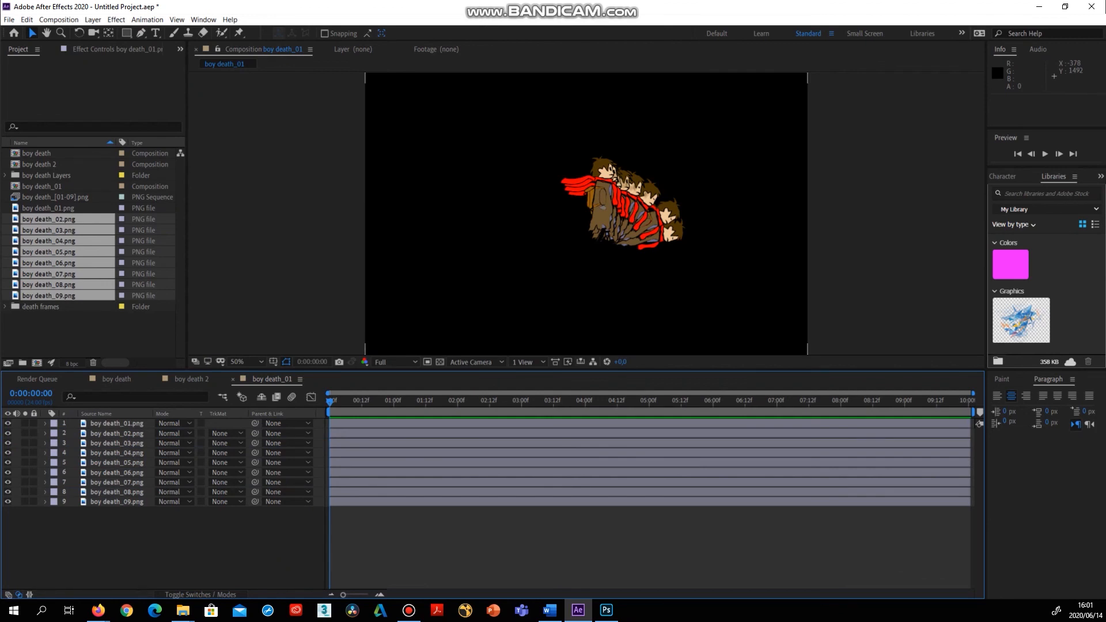
# Trim all nine PNG layers in the boy death_01 composition to a duration of two frames each
pyautogui.click(117, 423)
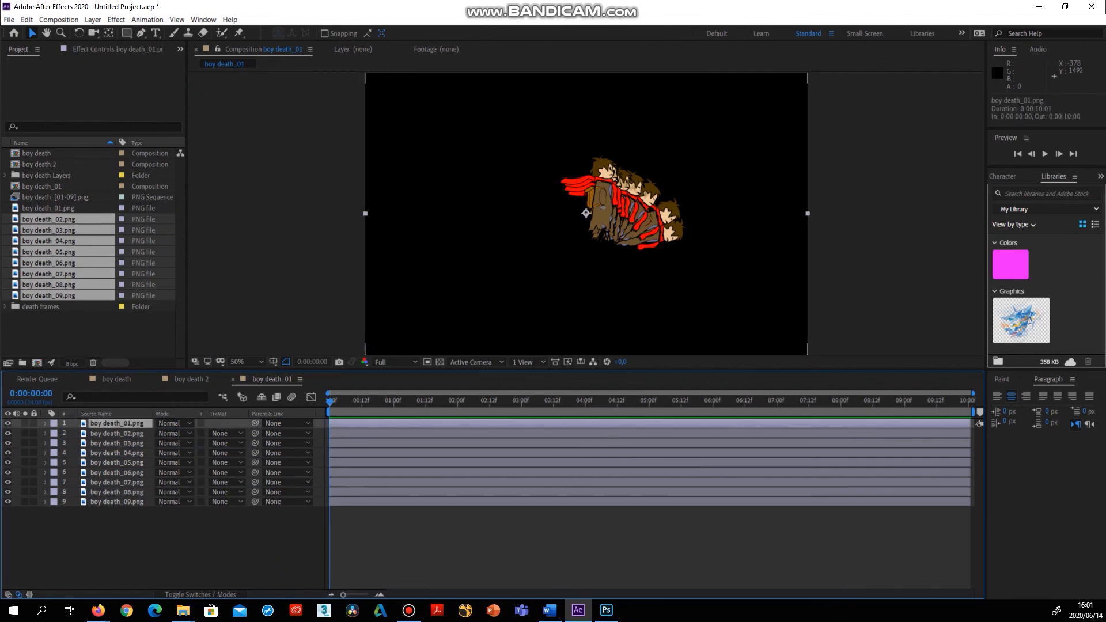
pyautogui.hotkey('ctrl', 'a')
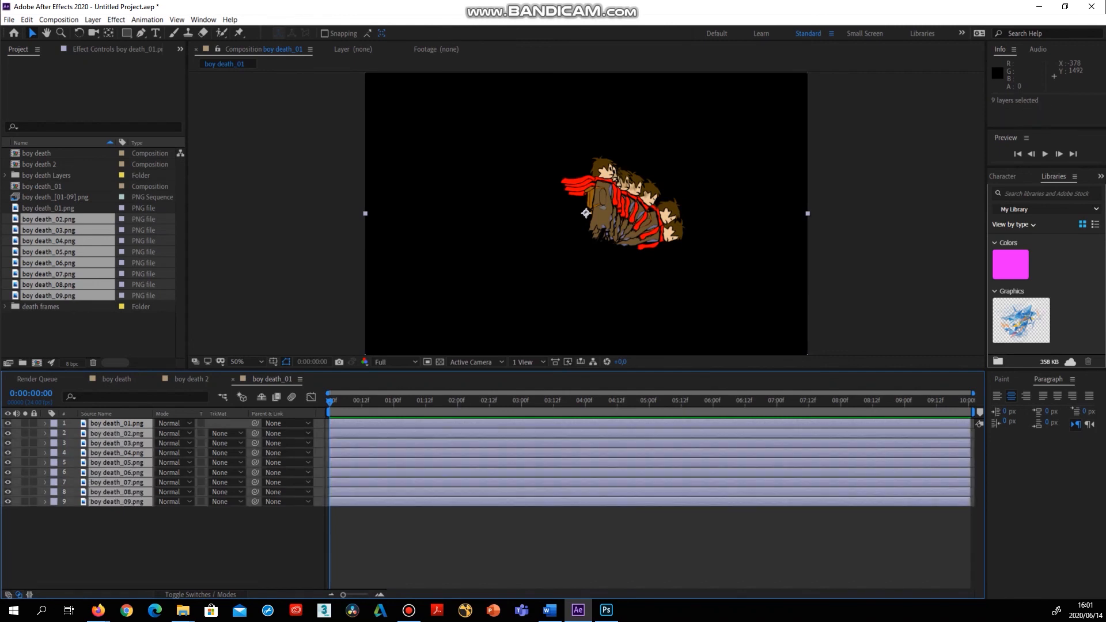
pyautogui.rightClick(121, 492)
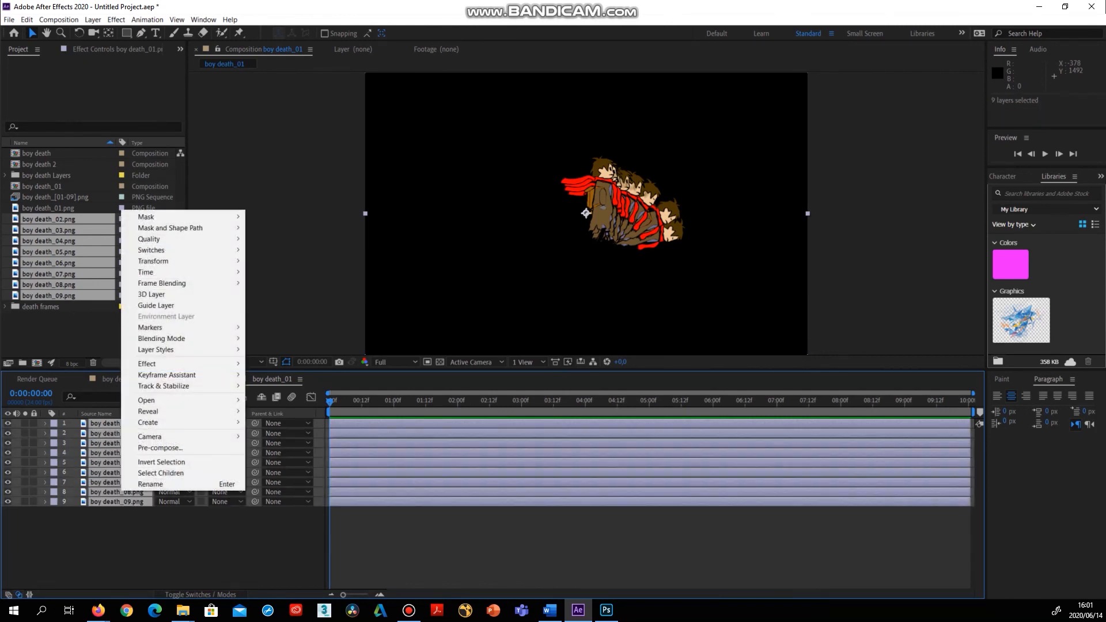
pyautogui.press('Escape')
pyautogui.moveTo(971, 424); pyautogui.dragTo(353, 424)
pyautogui.moveTo(343, 595); pyautogui.dragTo(366, 594)
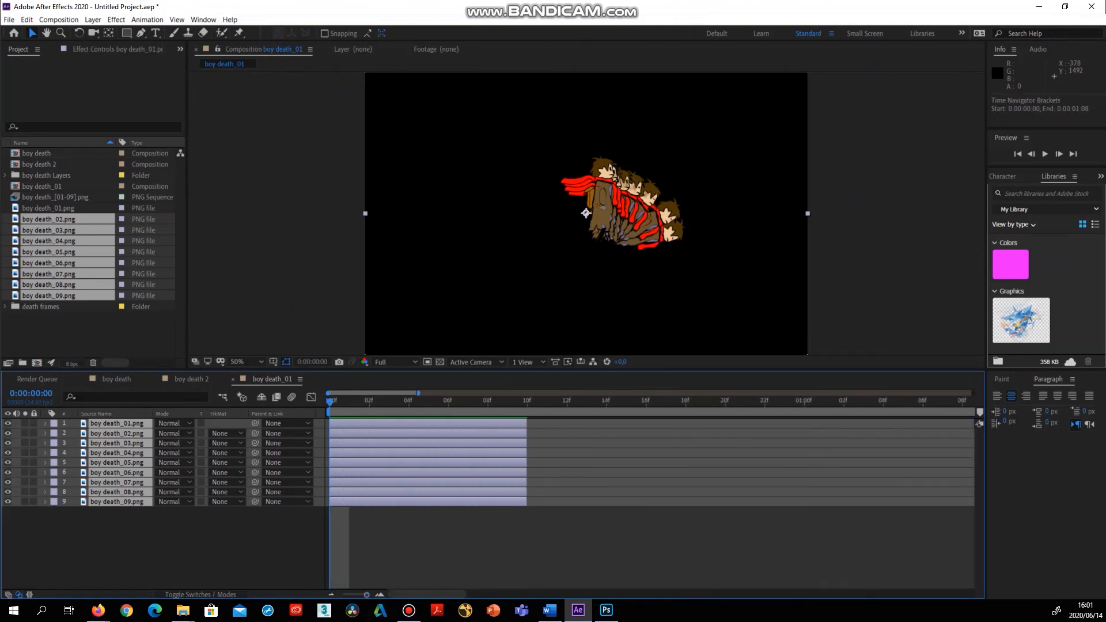
pyautogui.moveTo(527, 423); pyautogui.dragTo(369, 424)
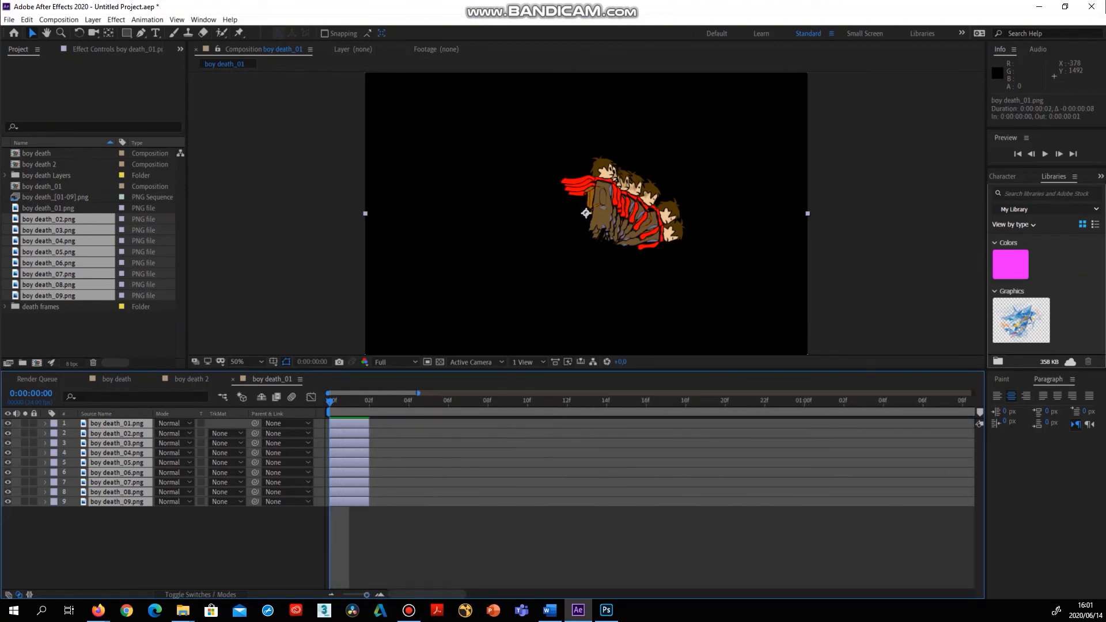
# Arrange the nine selected layers one after another in time with the Sequence Layers keyframe assistant
pyautogui.rightClick(128, 423)
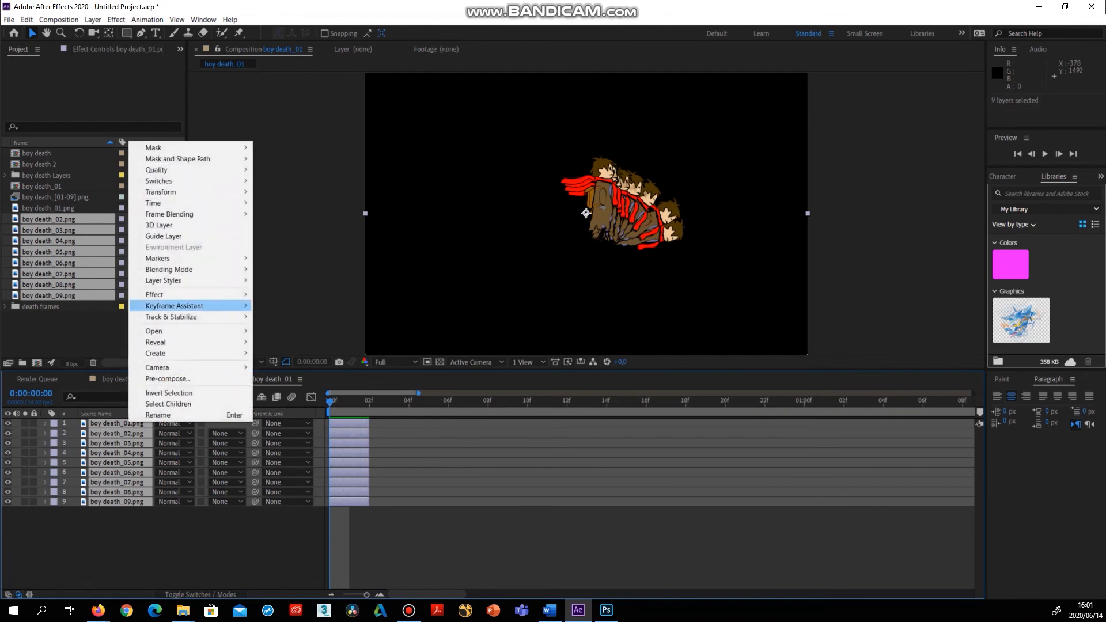
pyautogui.moveTo(230, 305)
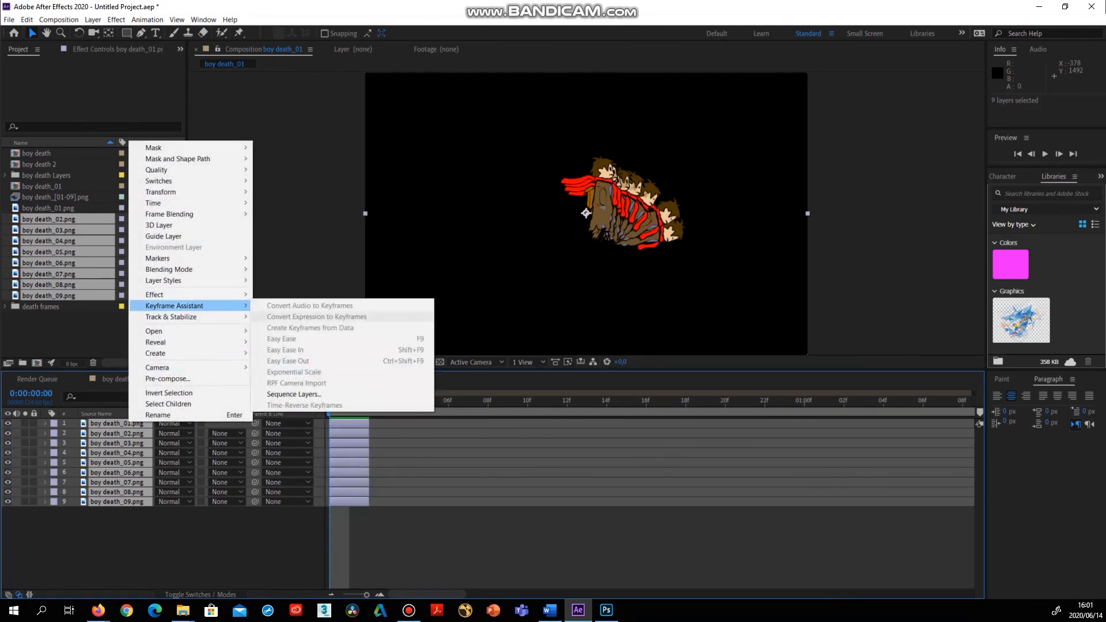
pyautogui.click(369, 391)
pyautogui.press('Return')
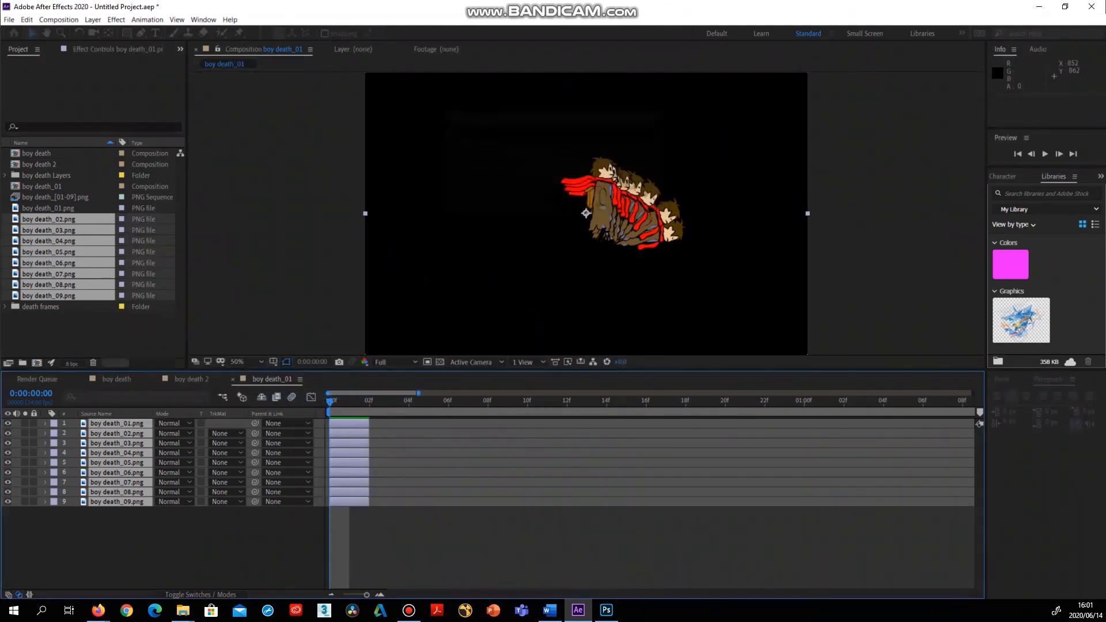
# Preview the sequenced death animation, deselect the layers and return the playhead to the first frame
pyautogui.press('space')
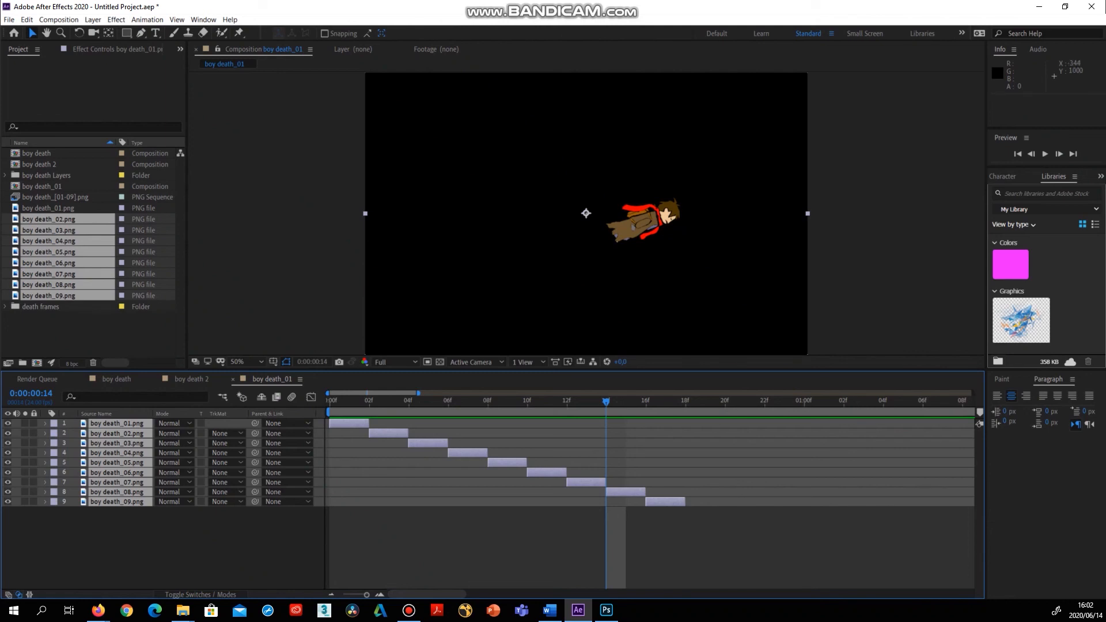
pyautogui.click(438, 285)
pyautogui.moveTo(368, 401); pyautogui.dragTo(330, 402)
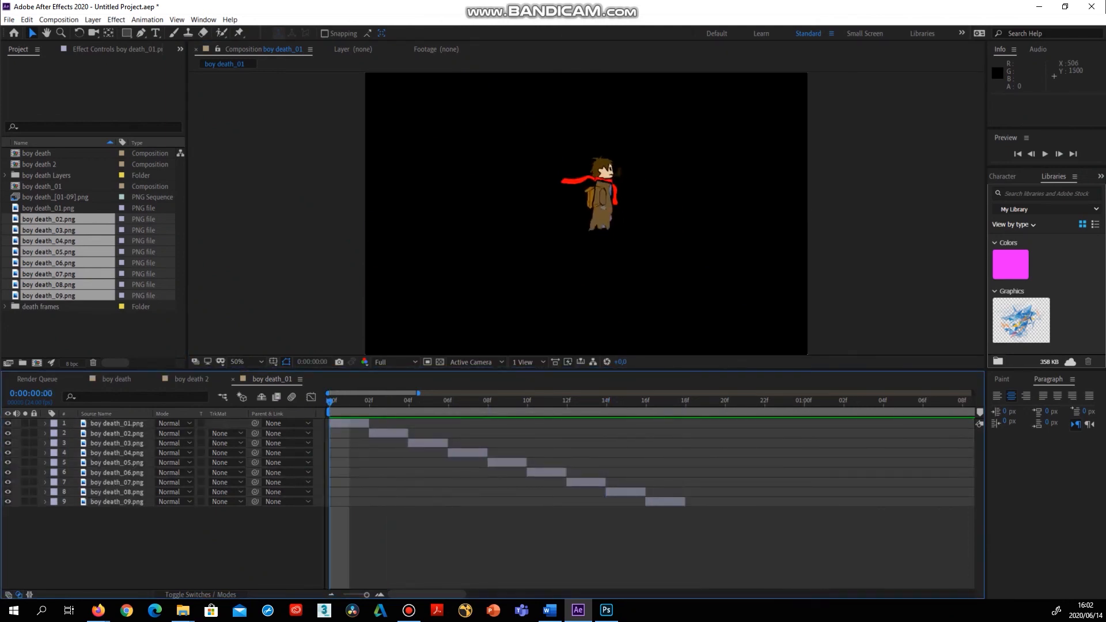